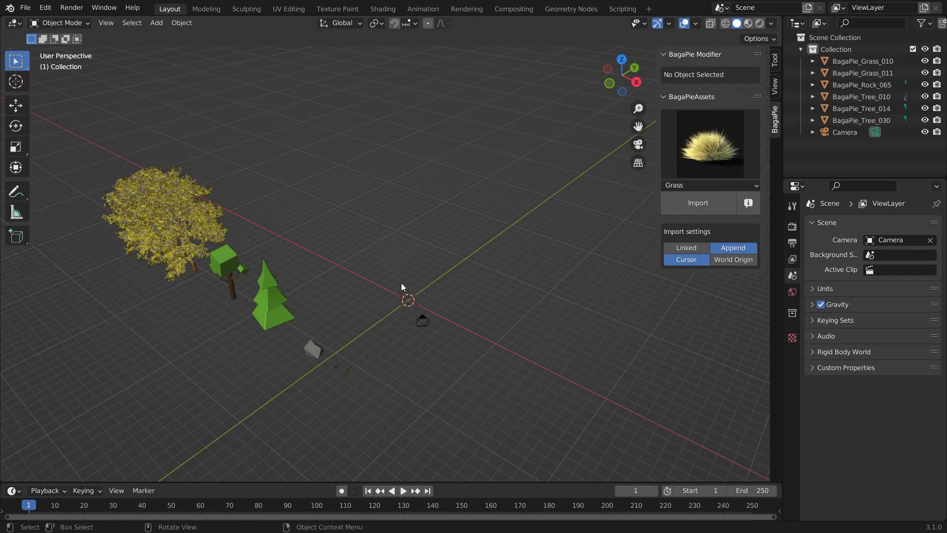
# Add a plane and move it away from the tree assets to about X -3.18 m, Y 15.72 m
pyautogui.hotkey('shift', 'a')
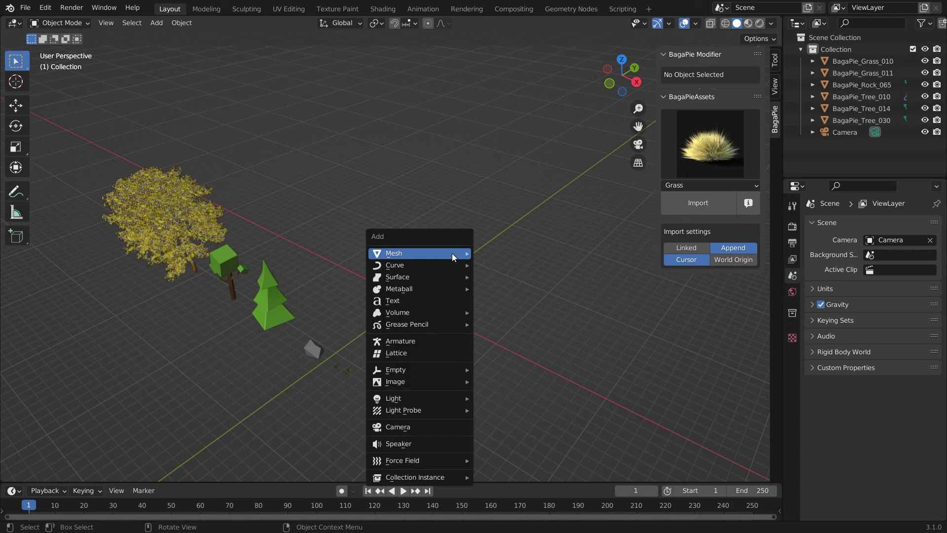
pyautogui.moveTo(452, 254)
pyautogui.click(489, 253)
pyautogui.press('g')
pyautogui.click(470, 229)
# Scale the plane up to about 39 m per side and apply its scale
pyautogui.press('s')
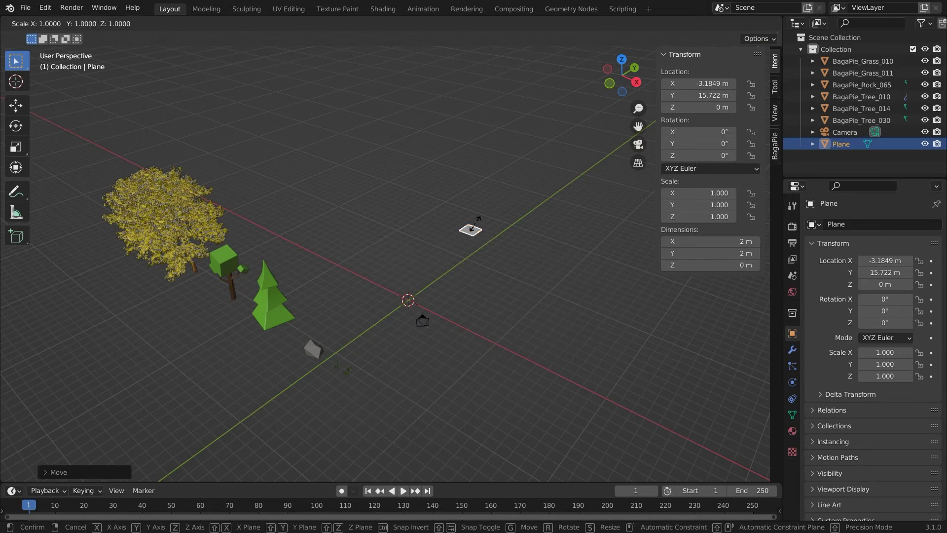
pyautogui.click(576, 341)
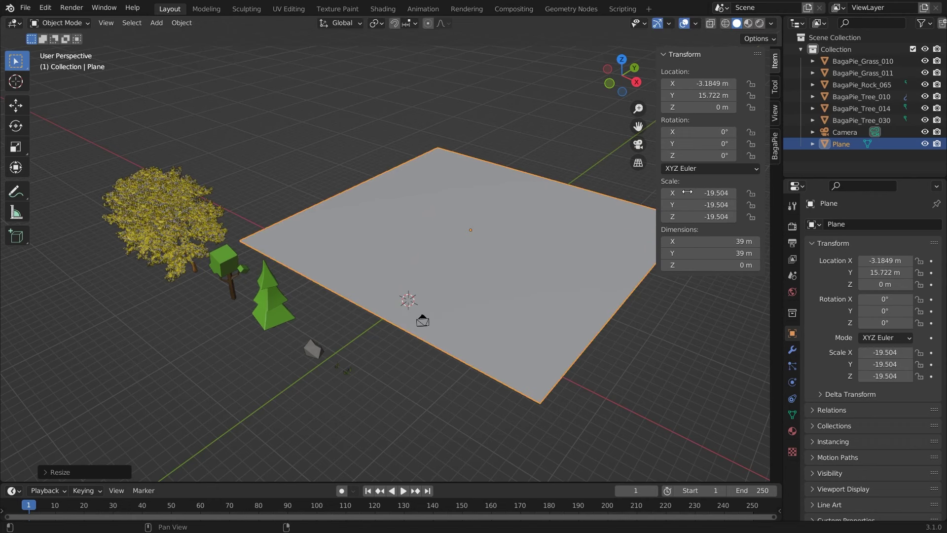
pyautogui.hotkey('ctrl', 'a')
pyautogui.click(493, 240)
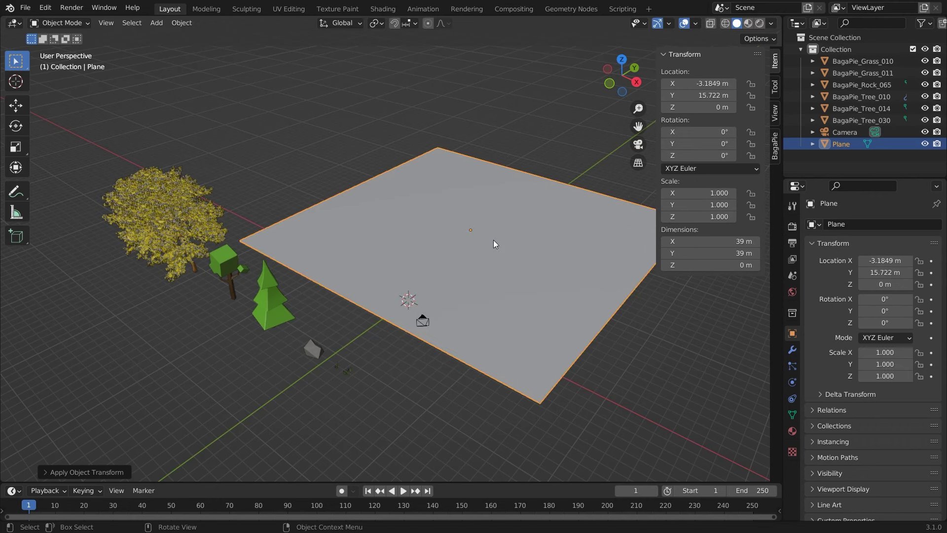
# Scatter the pine tree BagaPie_Tree_010 over the plane with the BagaPie Scatter command
pyautogui.click(776, 151)
pyautogui.keyDown('shift'); pyautogui.moveTo(465, 188); pyautogui.dragTo(442, 192, button='middle'); pyautogui.keyUp('shift')
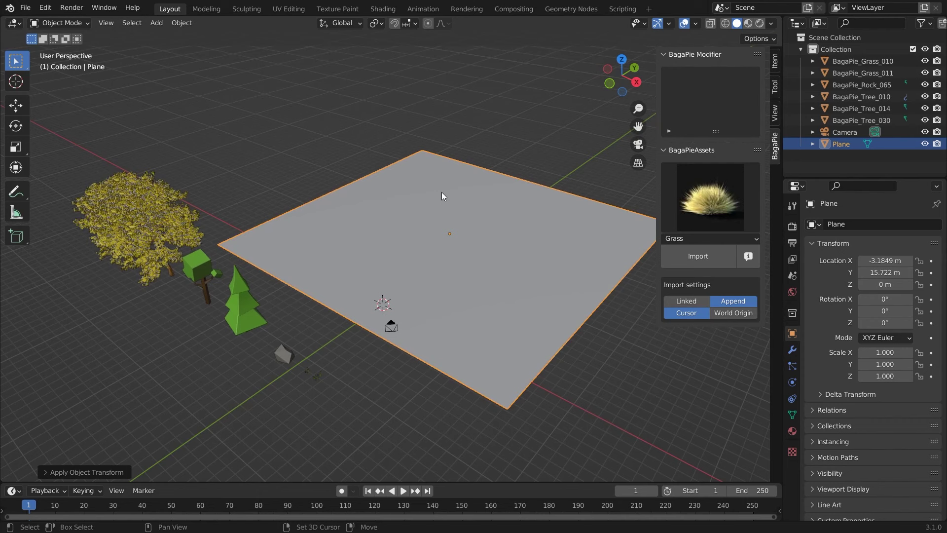
pyautogui.click(243, 314)
pyautogui.keyDown('shift'); pyautogui.moveTo(254, 307); pyautogui.dragTo(283, 269, button='middle'); pyautogui.keyUp('shift')
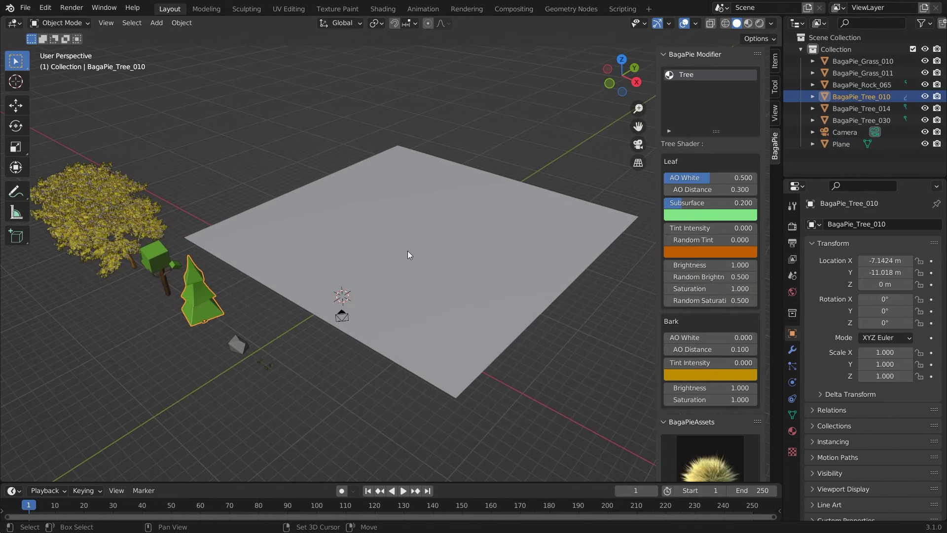
pyautogui.click(431, 229)
pyautogui.press('j')
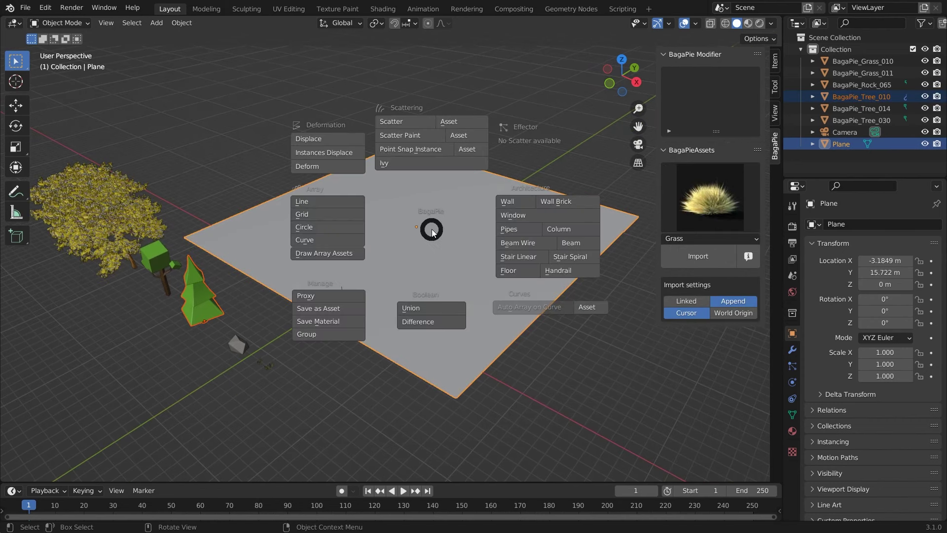
pyautogui.click(420, 127)
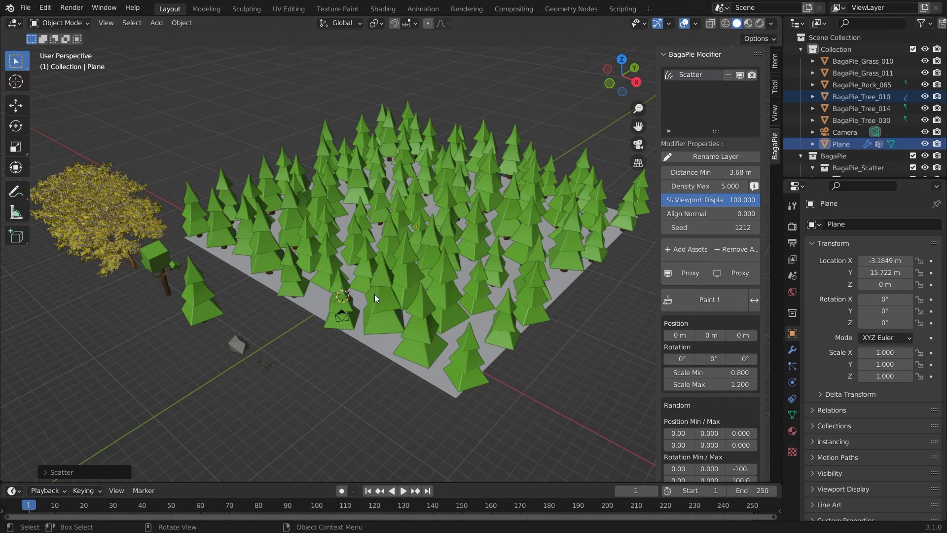
# Set the tree scatter's Density Max to 3.000 and its Distance Min to about 2.75 m
pyautogui.moveTo(493, 114); pyautogui.dragTo(449, 265, button='middle')
pyautogui.moveTo(703, 173); pyautogui.dragTo(748, 186)
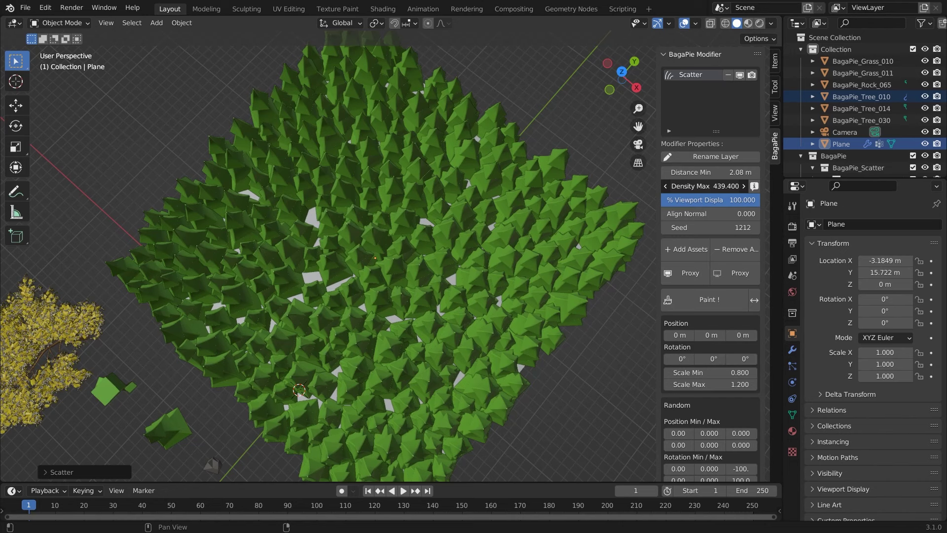
pyautogui.press('Return')
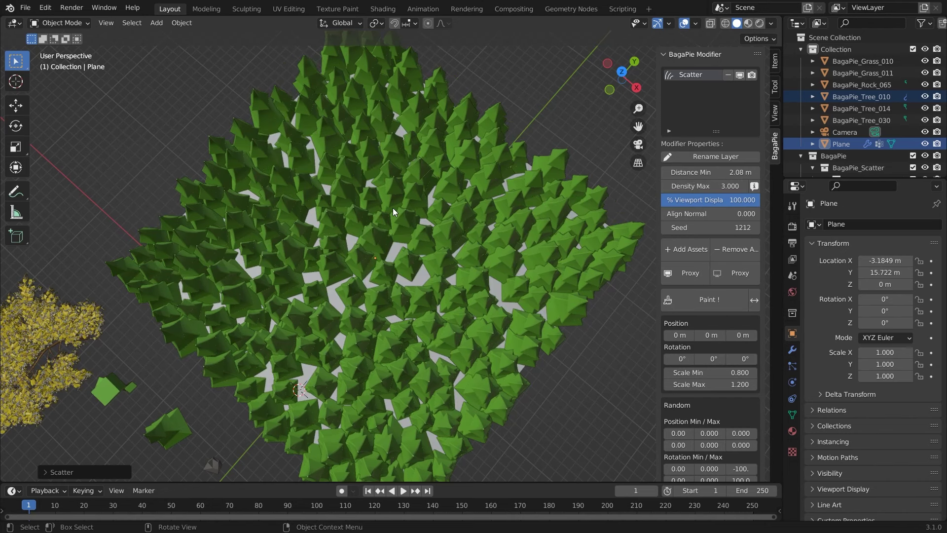
pyautogui.moveTo(299, 203); pyautogui.dragTo(286, 162, button='middle')
pyautogui.moveTo(710, 172); pyautogui.dragTo(738, 172)
pyautogui.moveTo(375, 212); pyautogui.dragTo(385, 173, button='middle')
# Add the cube-shaped tree BagaPie_Tree_014 as another asset in the plane's existing scatter
pyautogui.keyDown('shift'); pyautogui.click(184, 284); pyautogui.keyUp('shift')
pyautogui.keyDown('shift'); pyautogui.click(420, 246); pyautogui.keyUp('shift')
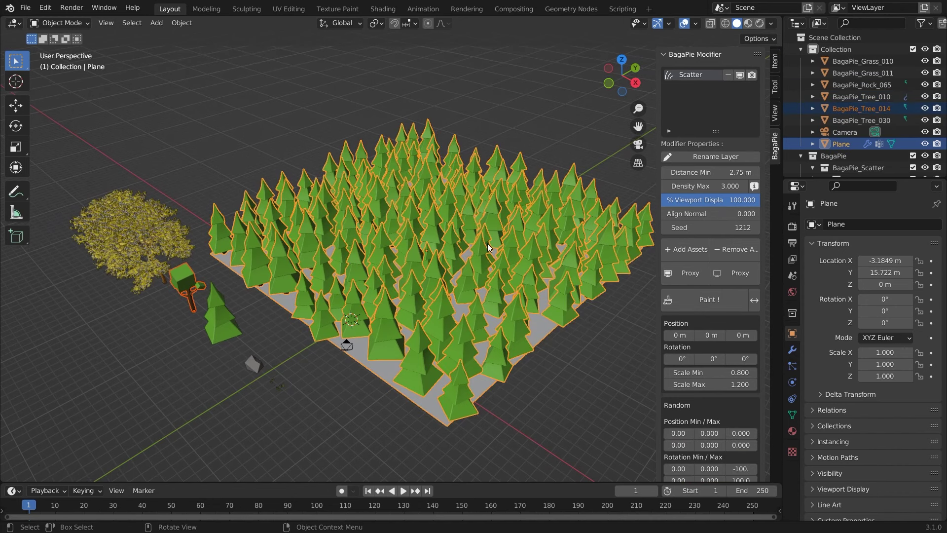
pyautogui.click(689, 250)
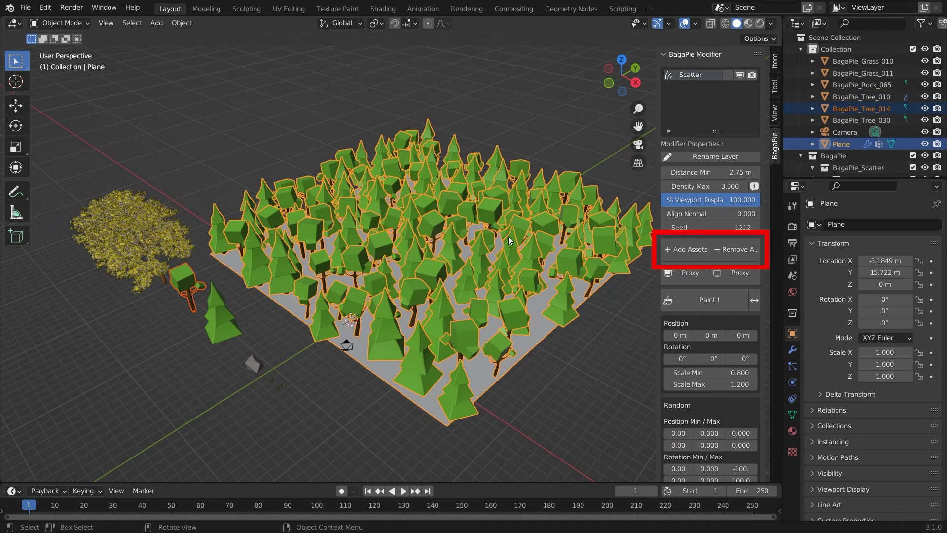
pyautogui.click(741, 77)
pyautogui.click(741, 77)
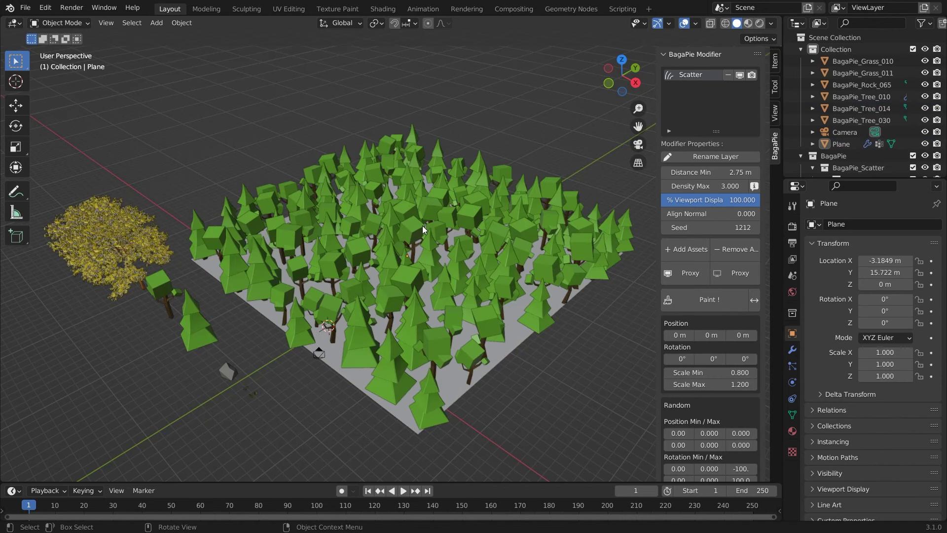
# Scatter the two grass assets, BagaPie_Grass_011 and BagaPie_Grass_010, over the plane as a new scatter layer
pyautogui.keyDown('shift'); pyautogui.click(246, 387); pyautogui.keyUp('shift')
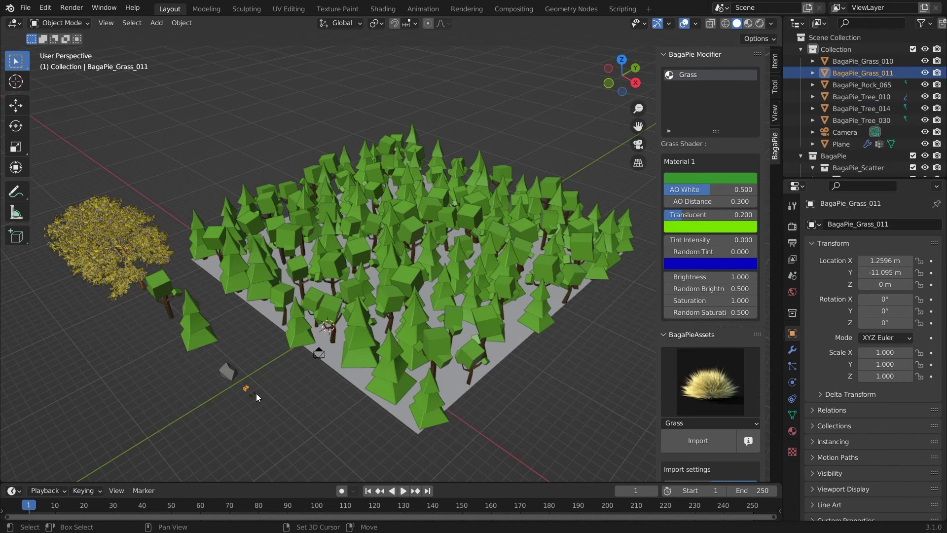
pyautogui.keyDown('shift'); pyautogui.click(255, 394); pyautogui.keyUp('shift')
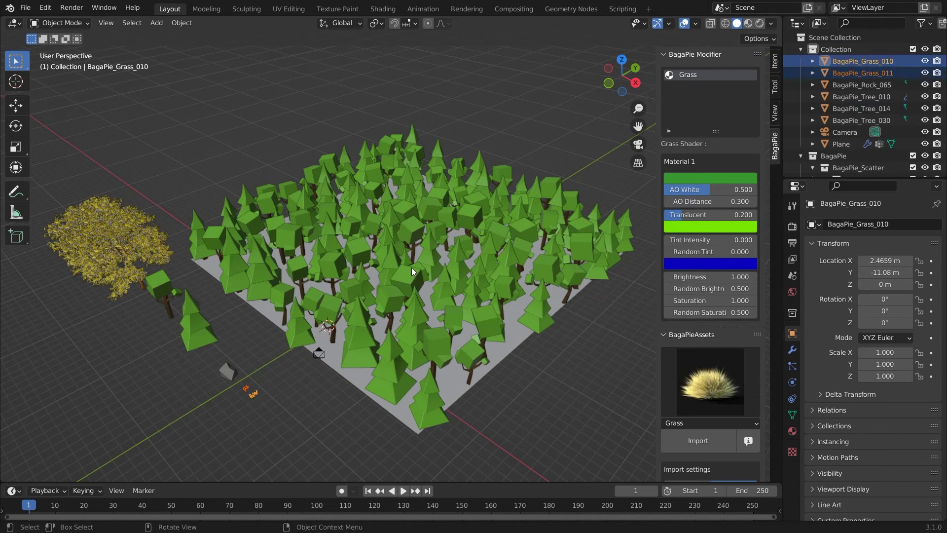
pyautogui.keyDown('shift'); pyautogui.click(411, 267); pyautogui.keyUp('shift')
pyautogui.press('j')
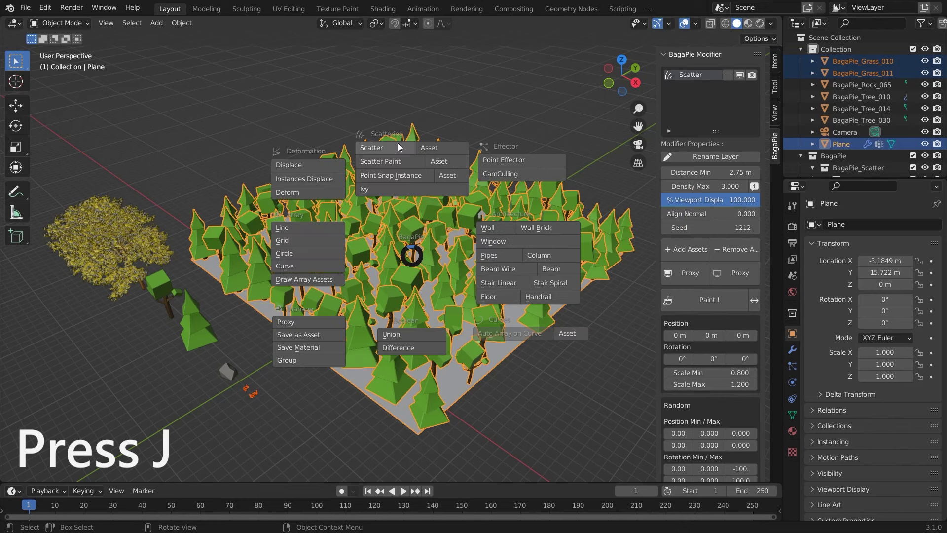
pyautogui.click(397, 146)
pyautogui.scroll(3, 379, 389)
# Hide and show the tree and grass scatter layers in the viewport to compare what each one contributes
pyautogui.click(740, 74)
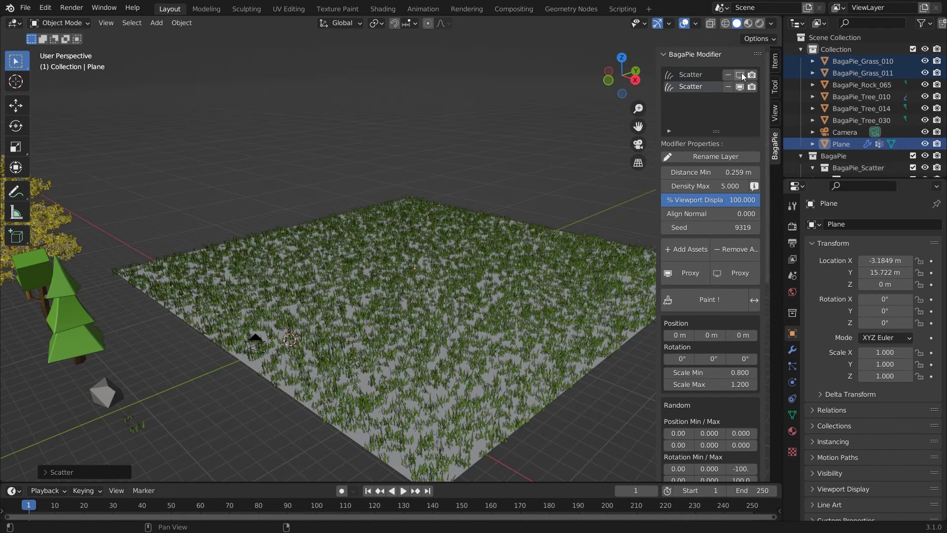
pyautogui.click(741, 87)
pyautogui.click(741, 87)
pyautogui.click(741, 74)
pyautogui.scroll(-2, 626, 34)
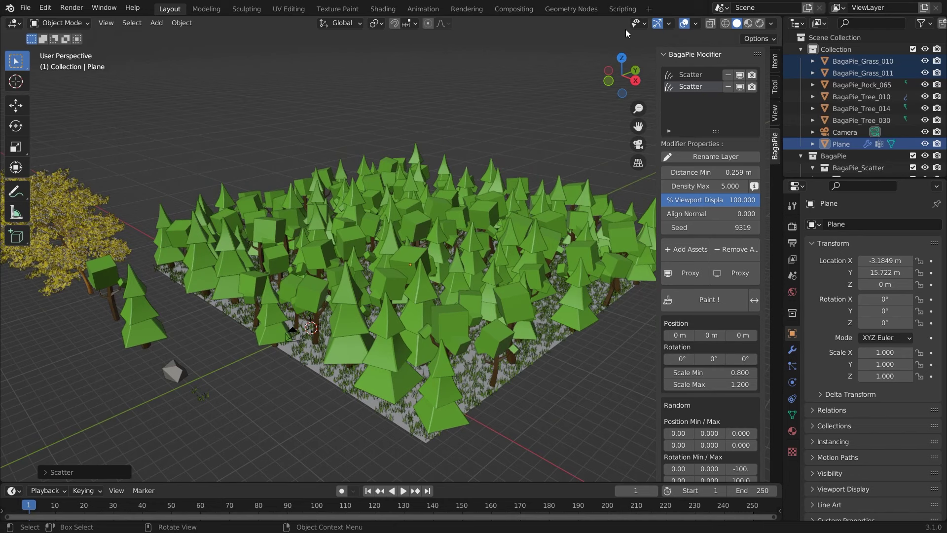
# Rename the first scatter layer Tree and the second one Grass
pyautogui.click(725, 156)
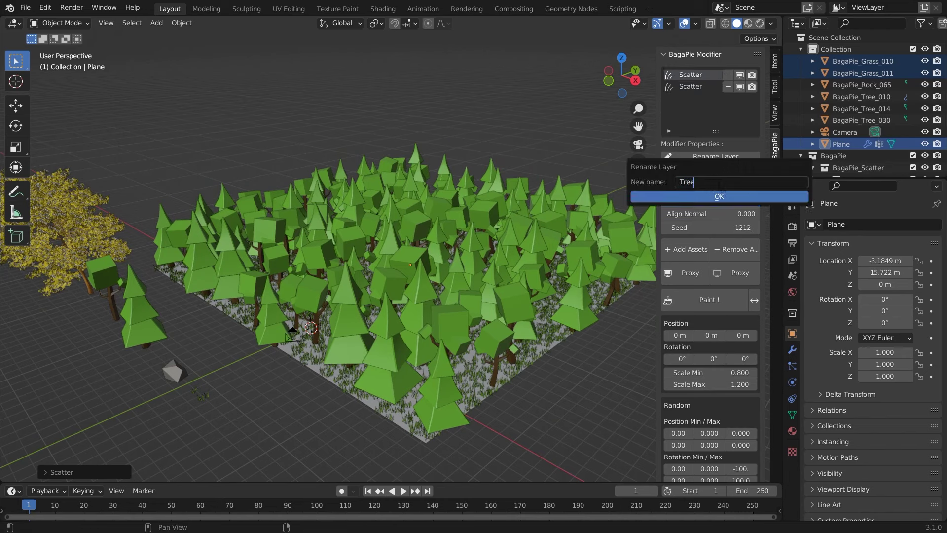
pyautogui.write('Tree')
pyautogui.press('Return')
pyautogui.click(715, 156)
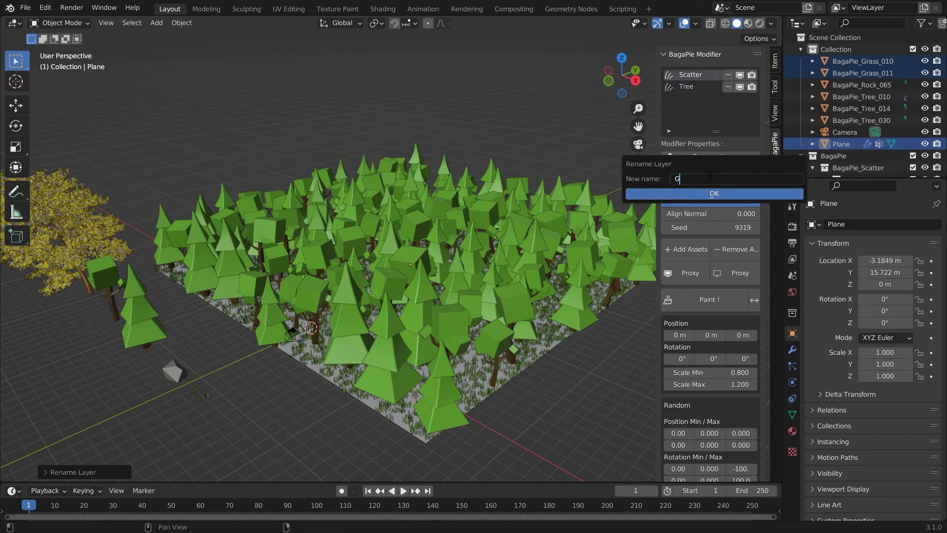
pyautogui.write('Grass')
pyautogui.press('Return')
# Set the Scattering Texture Fac of the Tree layer to 1.000
pyautogui.moveTo(557, 123); pyautogui.dragTo(413, 148, button='middle')
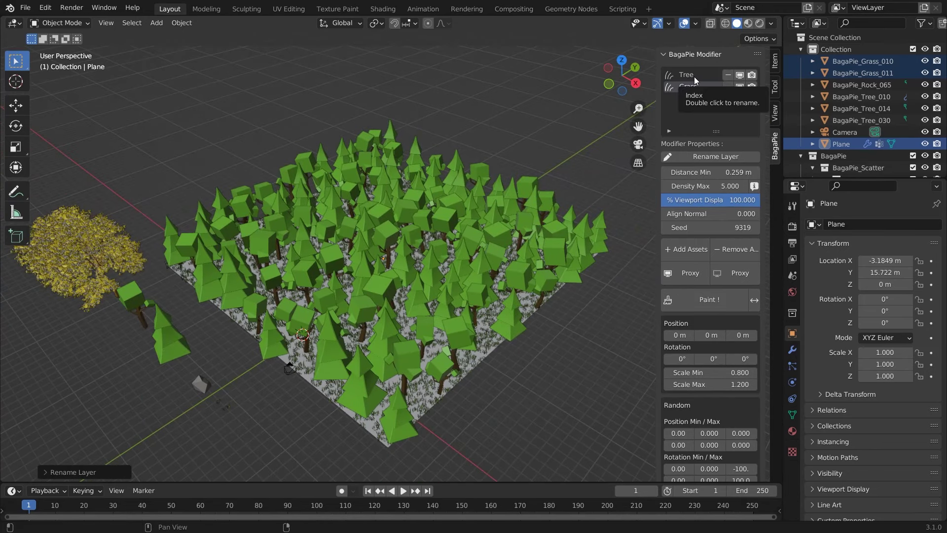
pyautogui.scroll(-15, 703, 228)
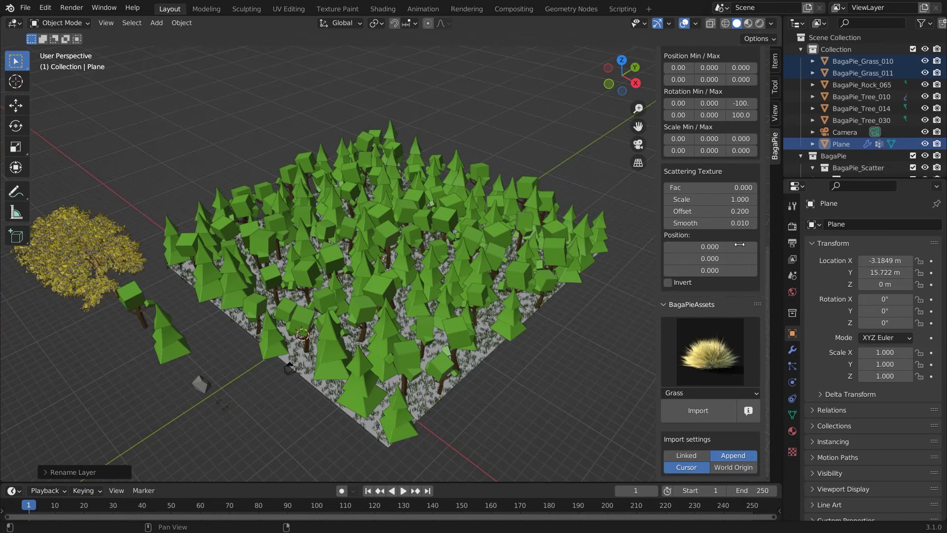
pyautogui.moveTo(683, 188); pyautogui.dragTo(754, 188)
# Subdivide the plane's mesh four times in Edit Mode and return to Object Mode
pyautogui.press('Tab')
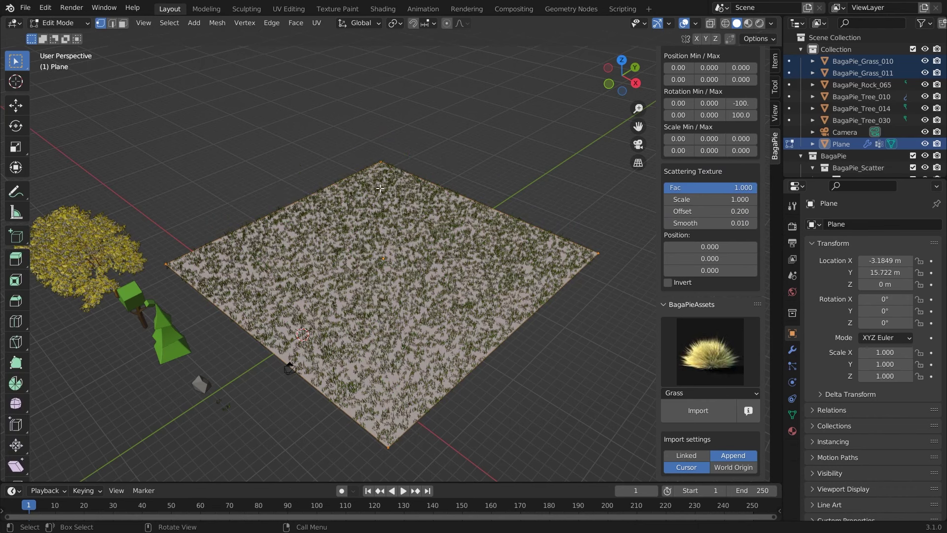
pyautogui.moveTo(151, 249); pyautogui.dragTo(185, 273)
pyautogui.keyDown('shift'); pyautogui.moveTo(337, 127); pyautogui.dragTo(360, 137); pyautogui.keyUp('shift')
pyautogui.rightClick(378, 204)
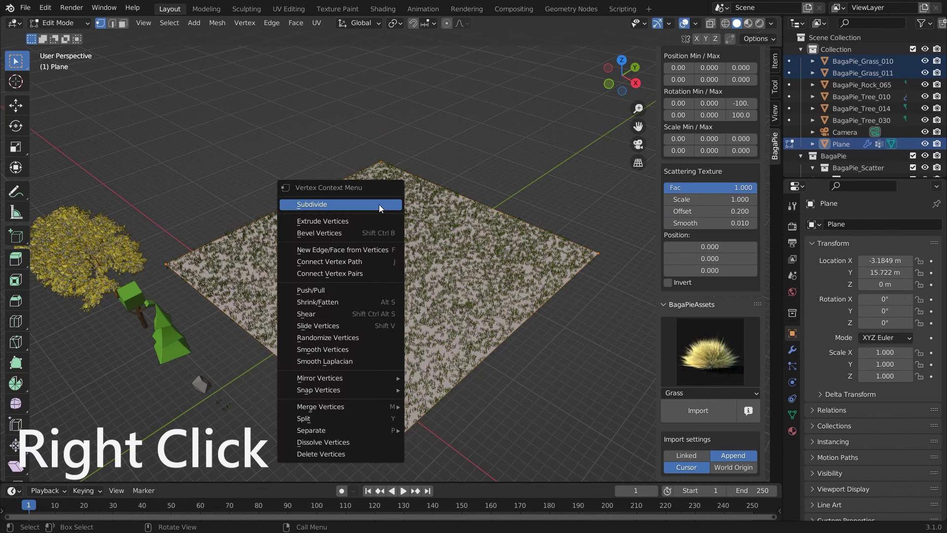
pyautogui.click(379, 204)
pyautogui.rightClick(379, 205)
pyautogui.click(379, 205)
pyautogui.rightClick(378, 204)
pyautogui.click(379, 205)
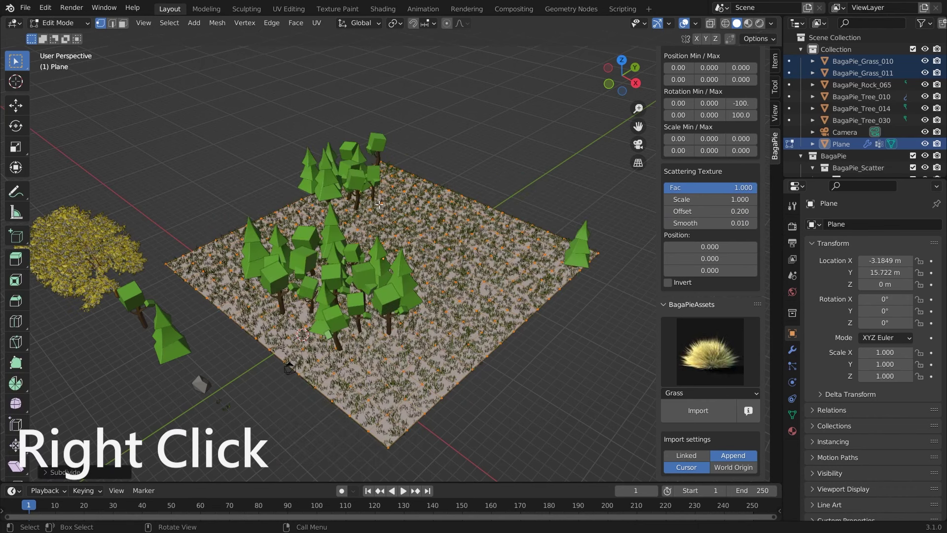
pyautogui.rightClick(379, 205)
pyautogui.click(379, 204)
pyautogui.press('Tab')
# Try out the Tree layer's Scattering Texture Fac and leave it at 1.000
pyautogui.moveTo(380, 243); pyautogui.dragTo(416, 248, button='middle')
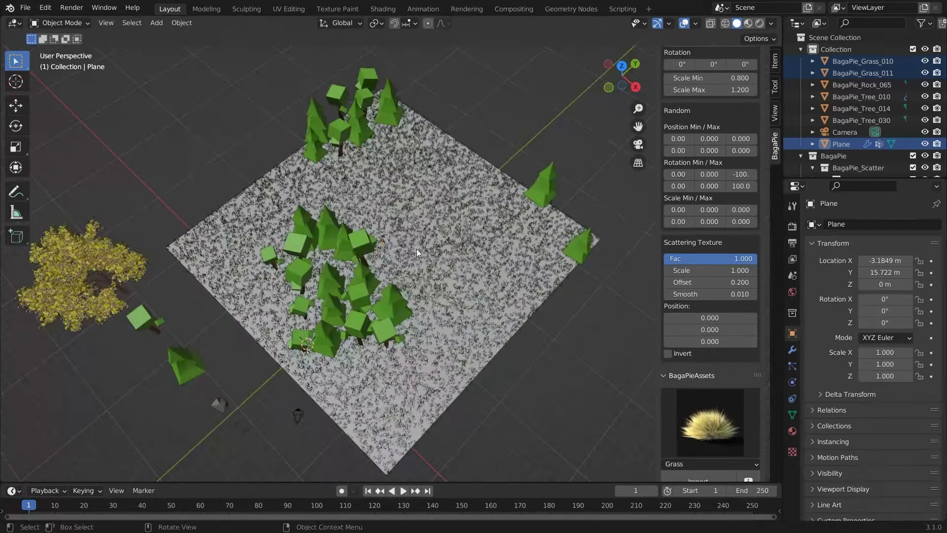
pyautogui.moveTo(367, 232); pyautogui.dragTo(365, 207, button='middle')
pyautogui.moveTo(740, 258); pyautogui.dragTo(760, 262)
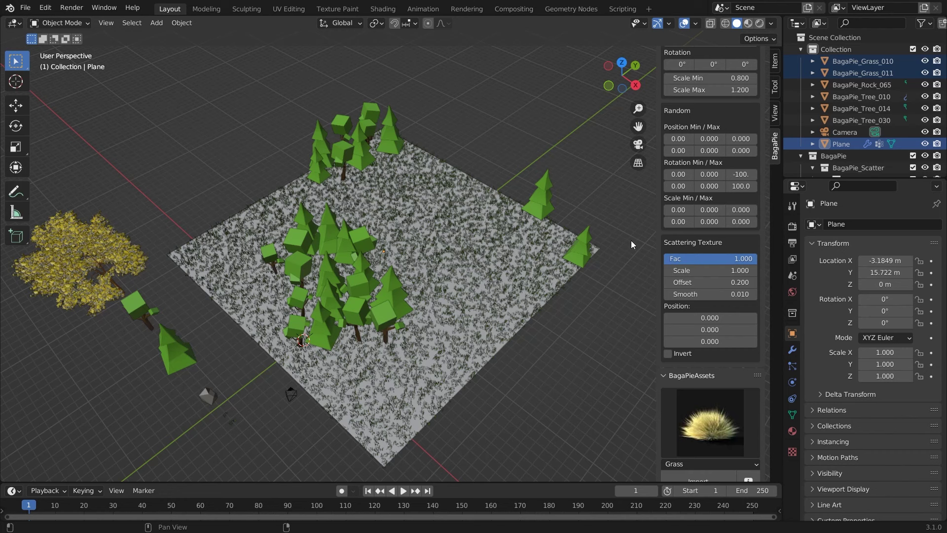
# Set the Grass layer's Scattering Texture Fac to 1.000 and invert its texture
pyautogui.scroll(15, 708, 143)
pyautogui.click(706, 87)
pyautogui.scroll(-14, 700, 150)
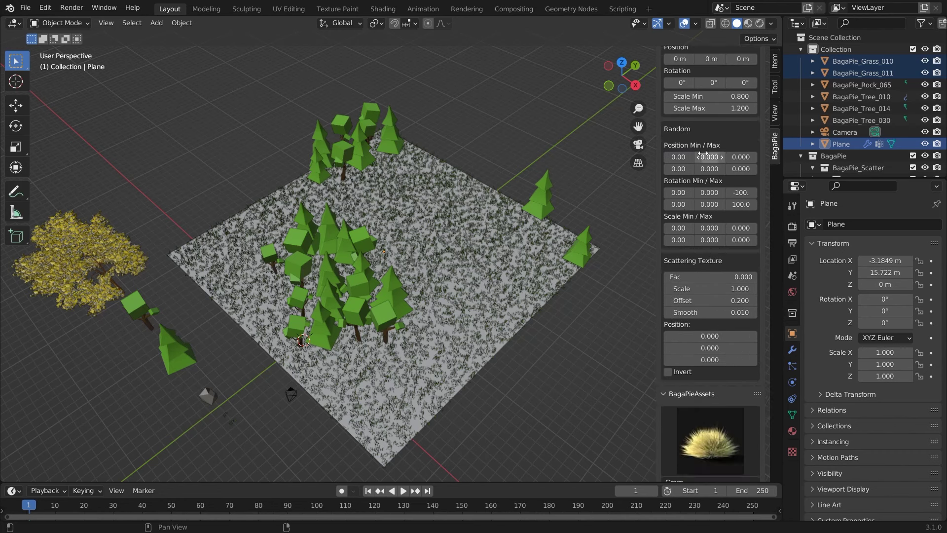
pyautogui.moveTo(691, 278); pyautogui.dragTo(759, 277)
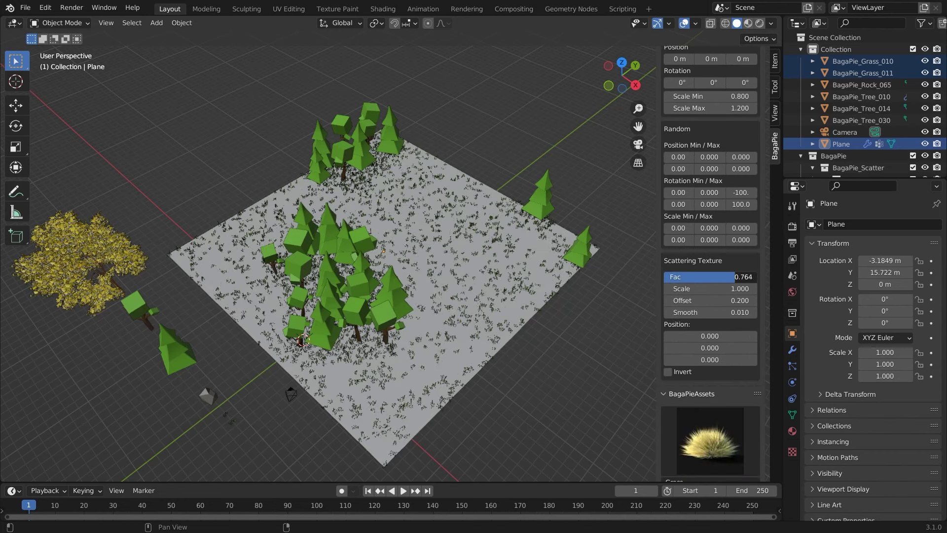
pyautogui.click(668, 372)
# Copy the Grass layer's Scattering Texture Offset as a new driver and paste it onto the Tree layer's Offset
pyautogui.moveTo(710, 300)
pyautogui.mouseDown()
pyautogui.moveTo(688, 300)
pyautogui.moveTo(717, 301)
pyautogui.mouseUp()
pyautogui.rightClick(717, 301)
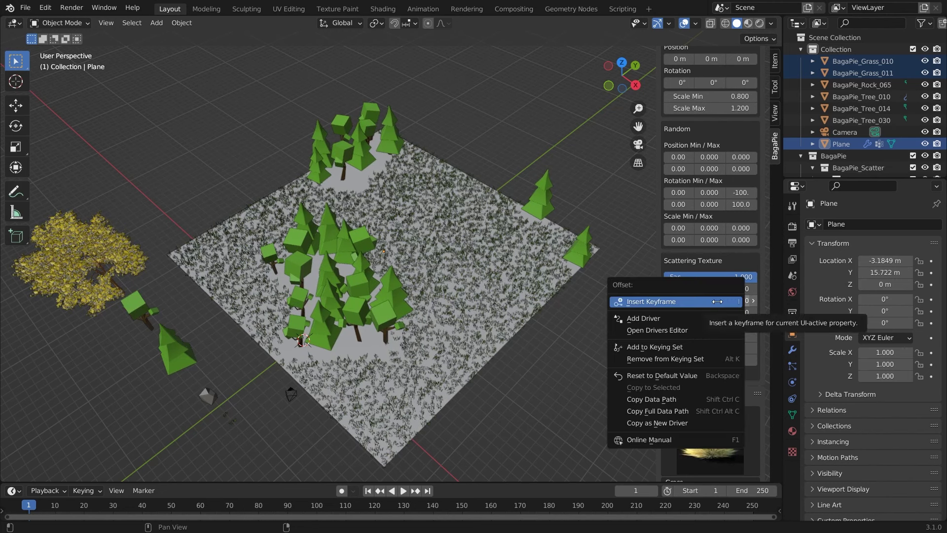
pyautogui.click(695, 423)
pyautogui.scroll(10, 706, 187)
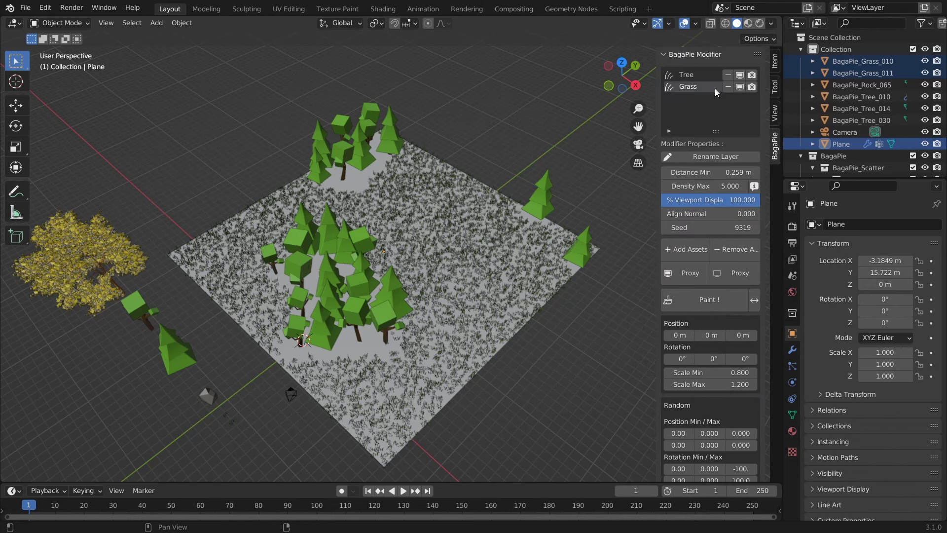
pyautogui.scroll(-12, 708, 148)
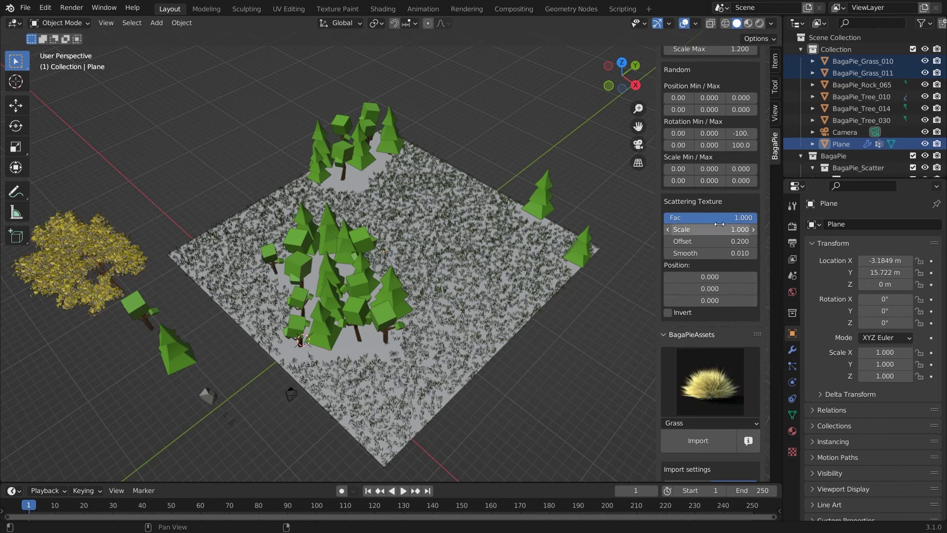
pyautogui.rightClick(702, 235)
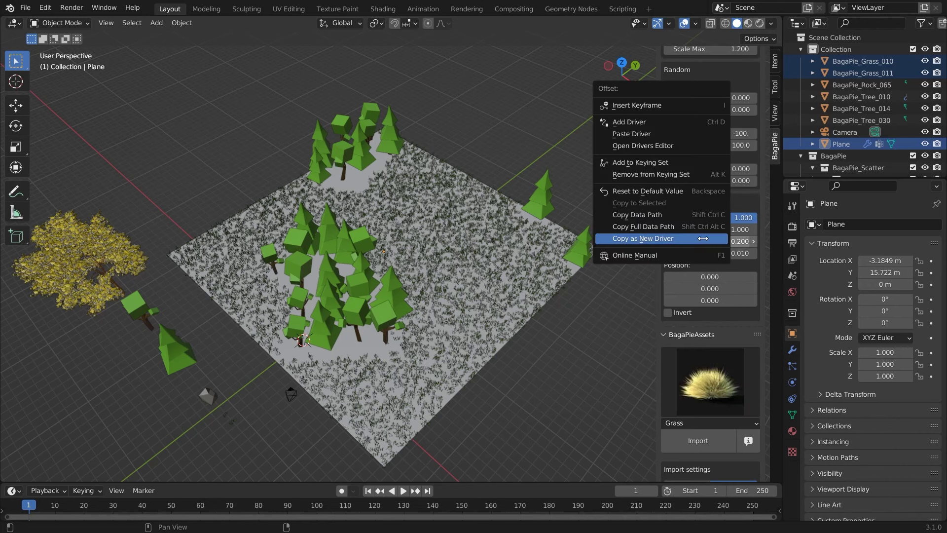
pyautogui.click(641, 136)
pyautogui.rightClick(698, 242)
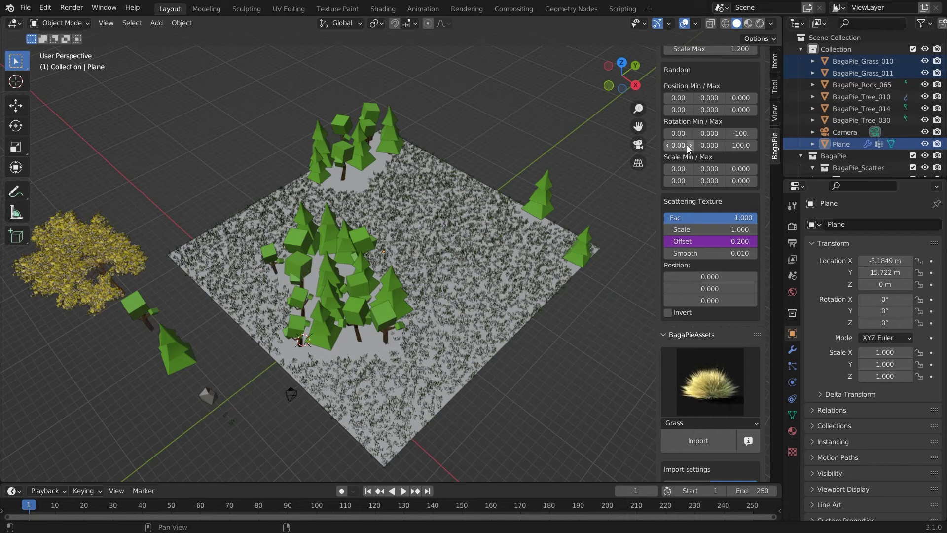
# Lower the Grass layer's Scattering Texture Offset to 0.120
pyautogui.scroll(15, 689, 148)
pyautogui.scroll(-15, 700, 230)
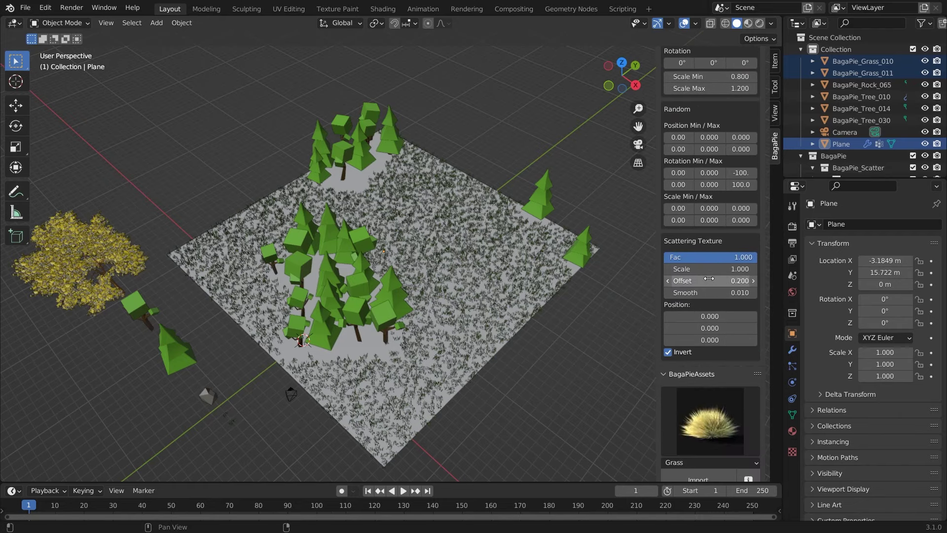
pyautogui.moveTo(712, 279)
pyautogui.mouseDown()
pyautogui.moveTo(696, 279)
pyautogui.moveTo(707, 279)
pyautogui.mouseUp()
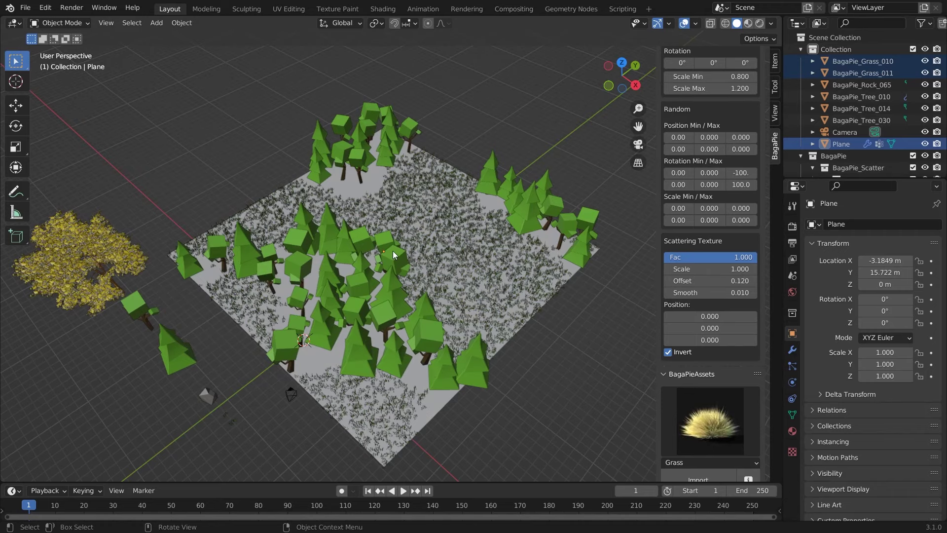
# Add a Scatter Paint layer to the plane using the rock asset as the scattered object
pyautogui.moveTo(257, 316); pyautogui.dragTo(255, 300, button='middle')
pyautogui.scroll(12, 687, 184)
pyautogui.click(190, 373)
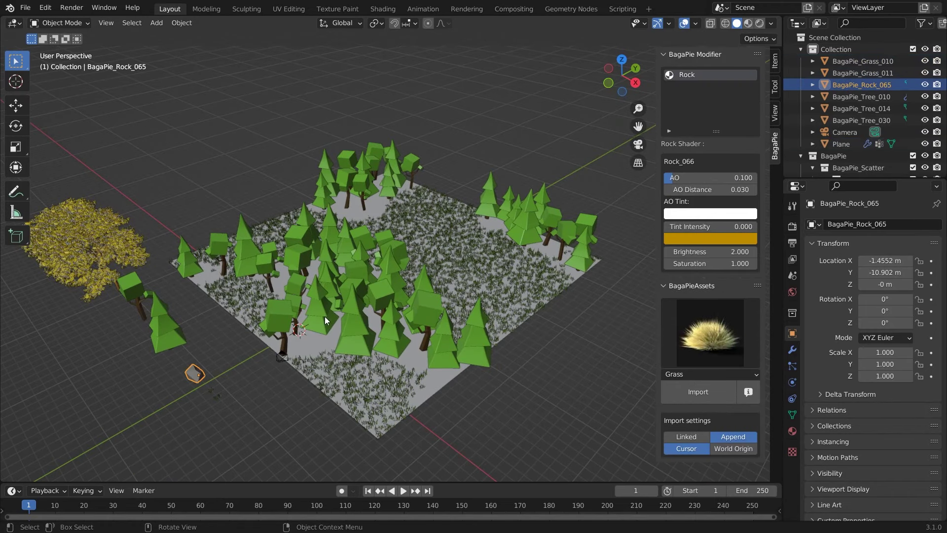
pyautogui.keyDown('shift'); pyautogui.click(372, 290); pyautogui.keyUp('shift')
pyautogui.press('j')
pyautogui.click(349, 193)
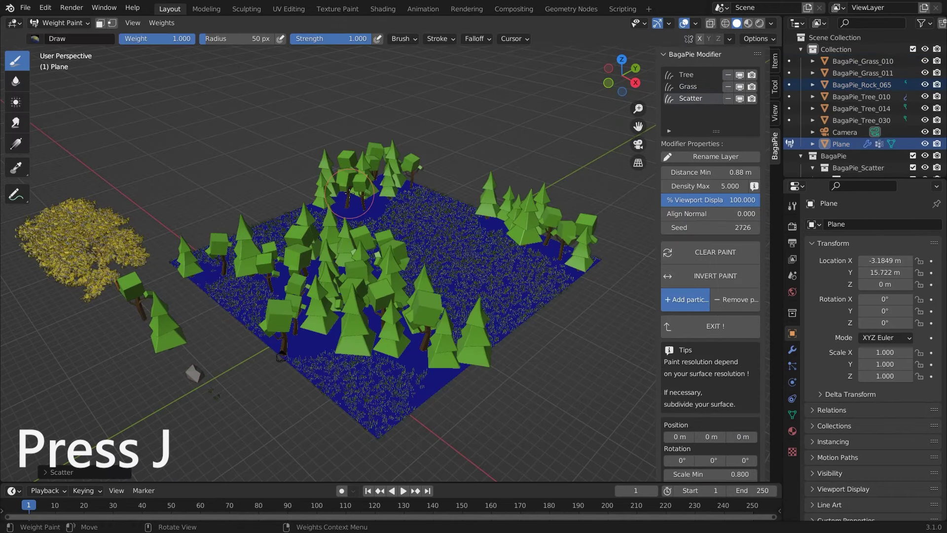
# Try painting rocks in a long strip and a second short strip across the open ground, and clear the paint
pyautogui.moveTo(453, 192)
pyautogui.mouseDown()
pyautogui.moveTo(451, 262)
pyautogui.moveTo(458, 203)
pyautogui.mouseUp()
pyautogui.moveTo(448, 86); pyautogui.dragTo(453, 127, button='middle')
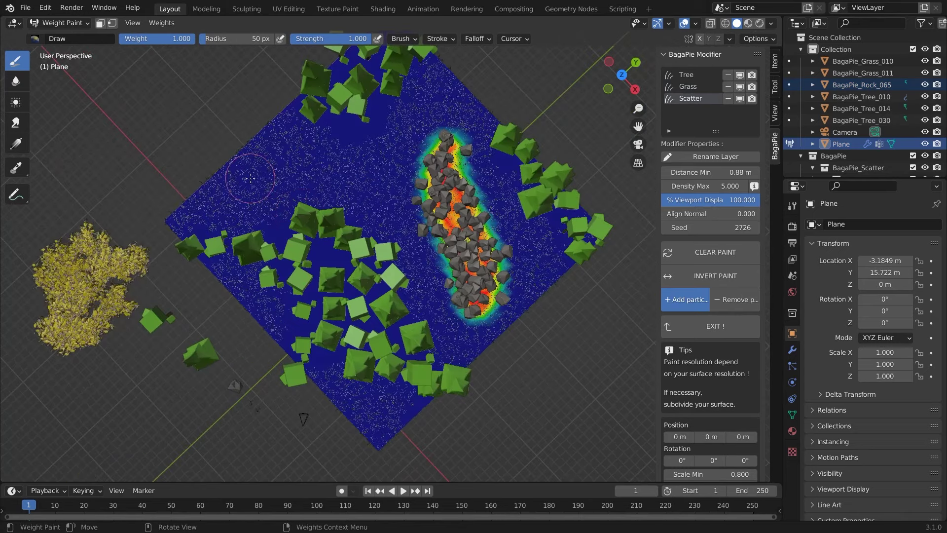
pyautogui.moveTo(253, 173); pyautogui.dragTo(350, 179)
pyautogui.moveTo(351, 180); pyautogui.dragTo(375, 197, button='middle')
pyautogui.click(686, 251)
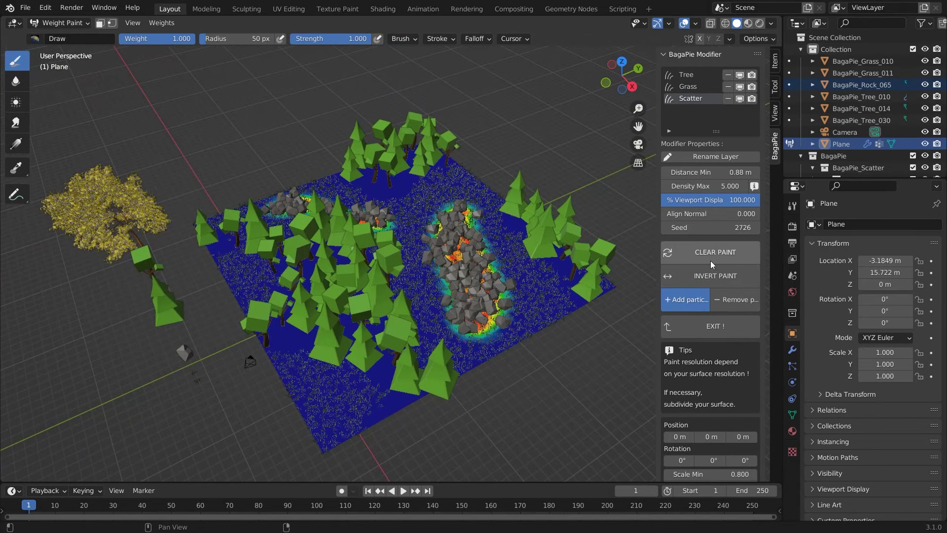
# Paint a strip of rocks on the open ground between the tree clusters and remove the particles in its middle
pyautogui.moveTo(440, 225); pyautogui.dragTo(496, 303)
pyautogui.click(733, 300)
pyautogui.moveTo(509, 263); pyautogui.dragTo(475, 258)
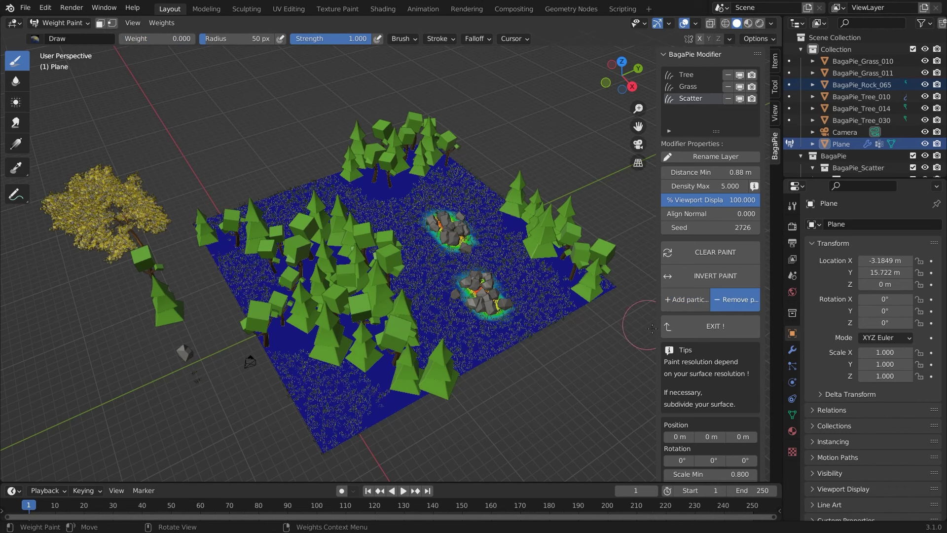
# Exit painting and rename the new scatter layer as Rock
pyautogui.click(710, 326)
pyautogui.click(712, 157)
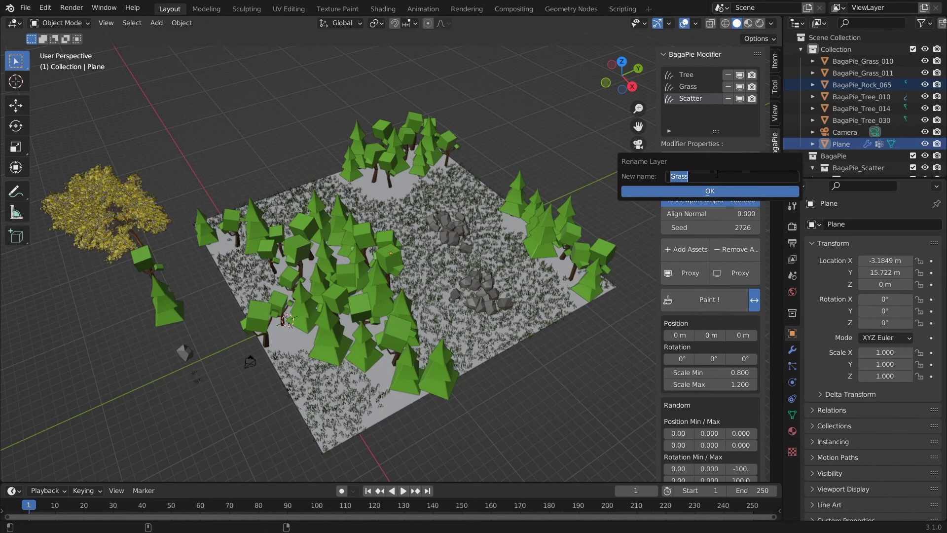
pyautogui.press('Return')
# Remove the Grass layer's particles around both rock piles and along a path across the plane, and exit painting
pyautogui.click(712, 87)
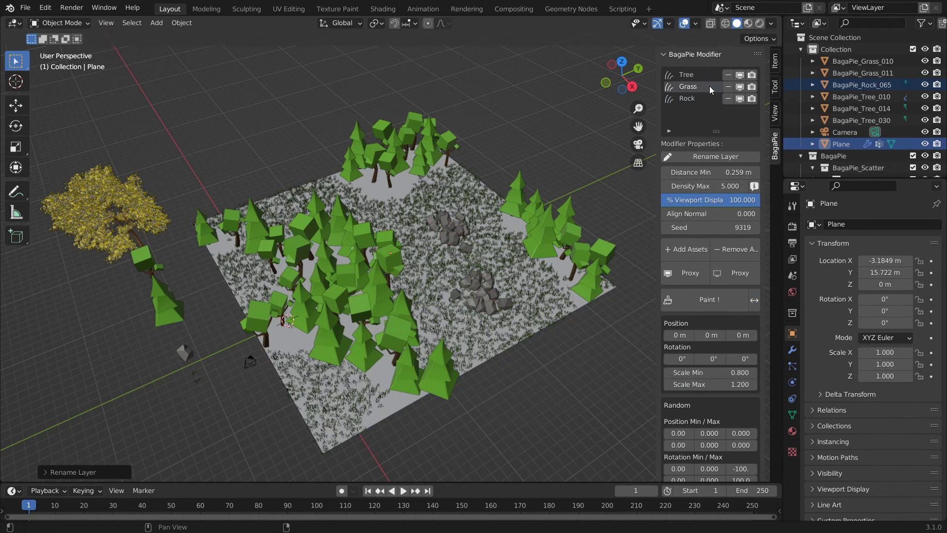
pyautogui.click(705, 302)
pyautogui.scroll(3, 545, 274)
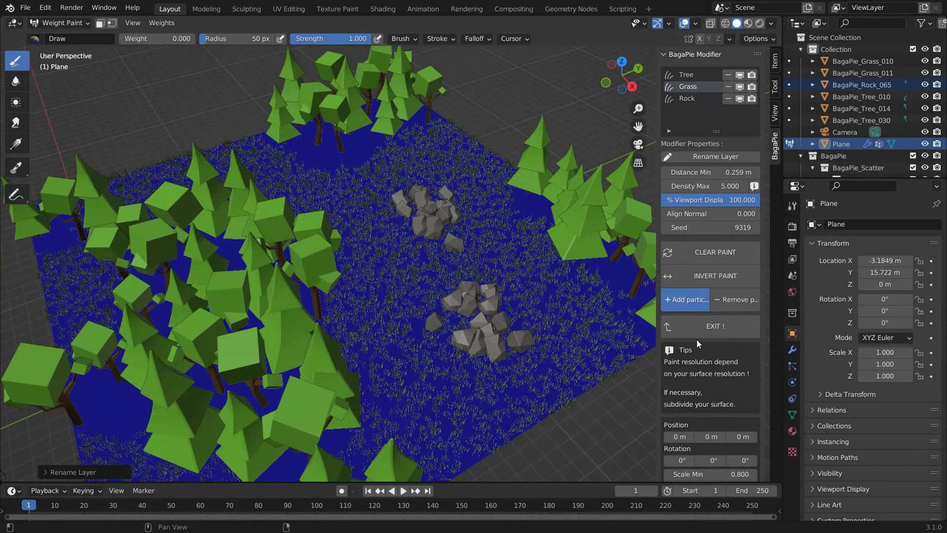
pyautogui.click(731, 301)
pyautogui.moveTo(454, 330)
pyautogui.mouseDown()
pyautogui.moveTo(498, 315)
pyautogui.moveTo(473, 321)
pyautogui.mouseUp()
pyautogui.moveTo(399, 198); pyautogui.dragTo(438, 250)
pyautogui.moveTo(438, 250); pyautogui.dragTo(452, 281, button='middle')
pyautogui.scroll(-3, 451, 281)
pyautogui.moveTo(217, 162)
pyautogui.mouseDown()
pyautogui.moveTo(383, 235)
pyautogui.moveTo(480, 393)
pyautogui.mouseUp()
pyautogui.click(716, 326)
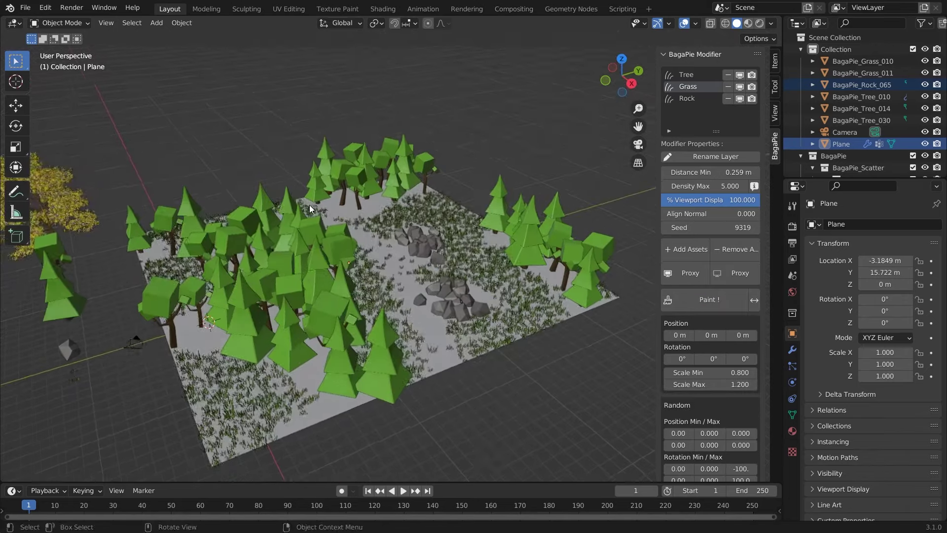
# Display the Grass layer's instances as proxies, toggling the proxy display off and on for comparison
pyautogui.click(693, 274)
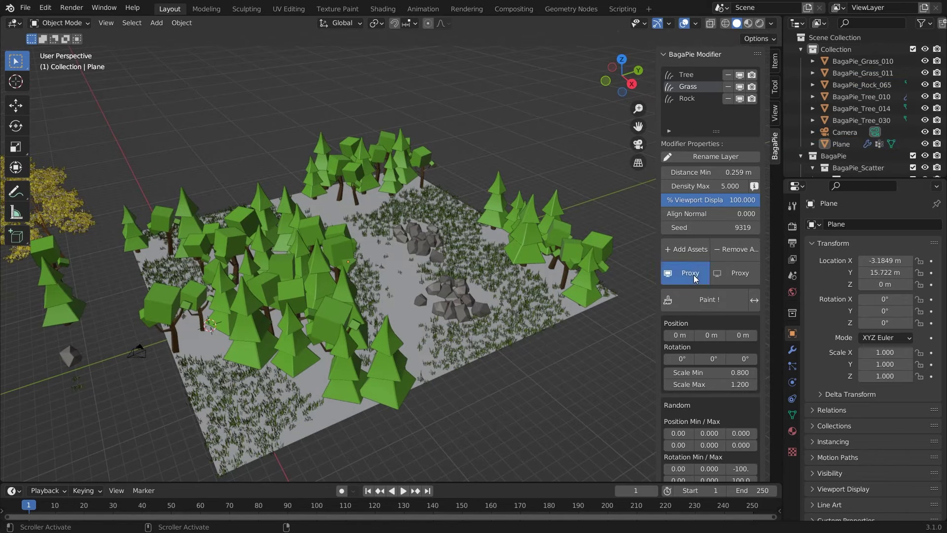
pyautogui.scroll(5, 466, 360)
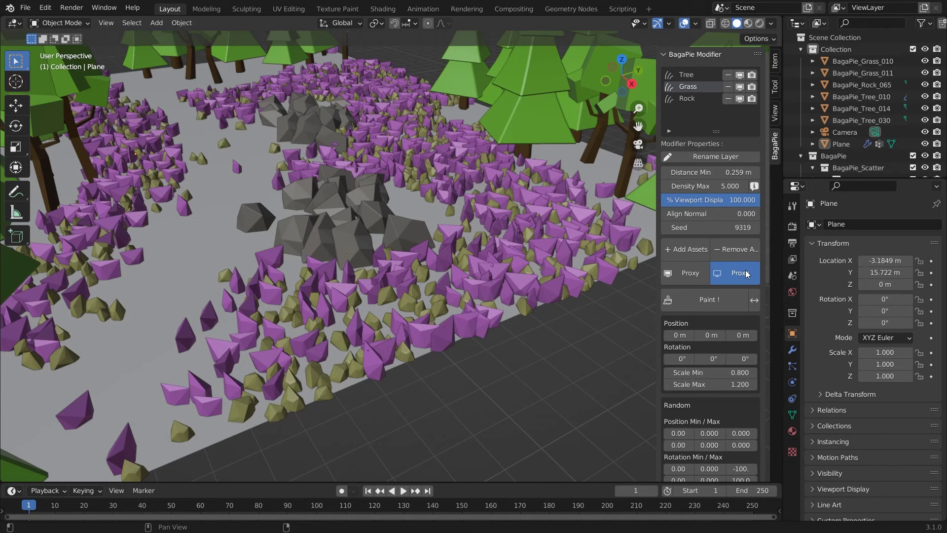
pyautogui.click(745, 273)
pyautogui.click(697, 269)
pyautogui.scroll(-5, 475, 247)
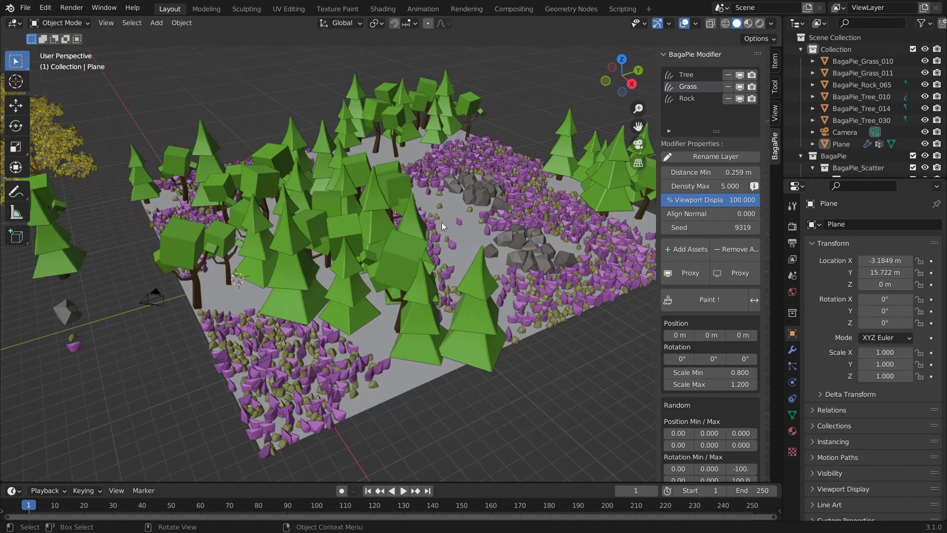
# Add a cylinder in the middle of the plane's open grass and stretch its mesh along Z into a tall column
pyautogui.moveTo(442, 222); pyautogui.dragTo(451, 227, button='middle')
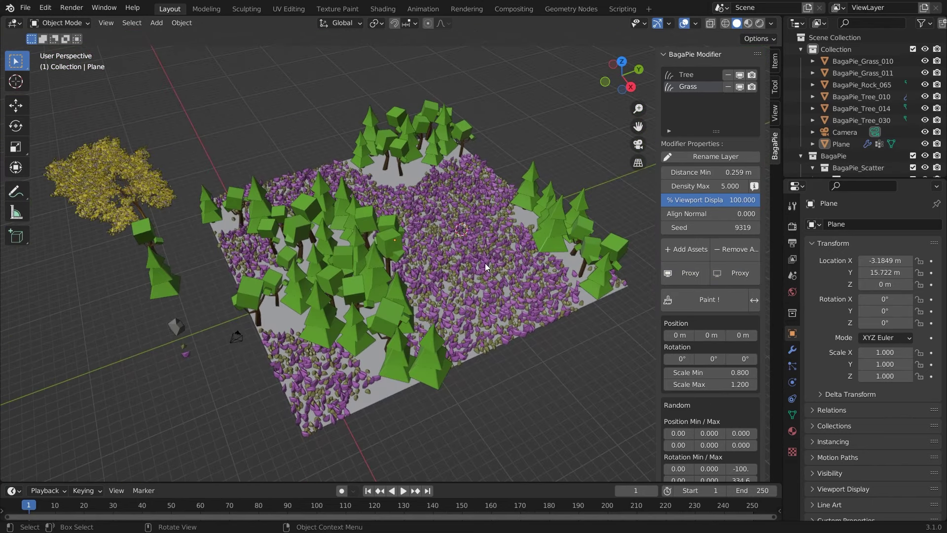
pyautogui.scroll(3, 484, 263)
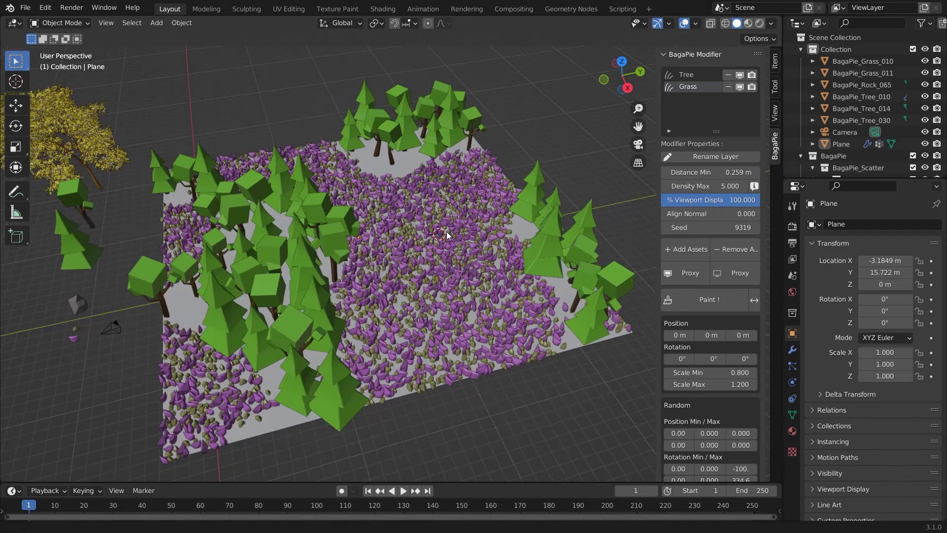
pyautogui.hotkey('shift', 'a')
pyautogui.moveTo(439, 236)
pyautogui.click(500, 306)
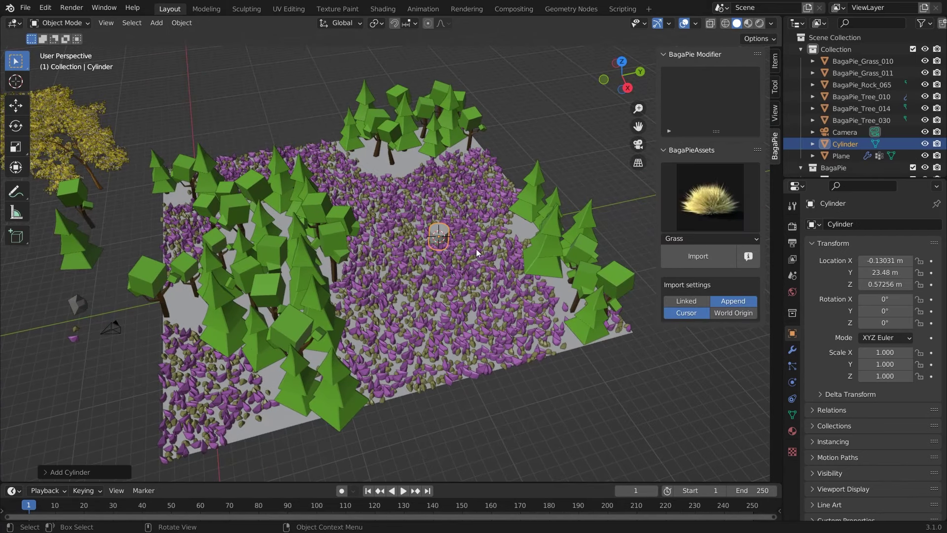
pyautogui.press('Tab')
pyautogui.press('s')
pyautogui.press('z')
pyautogui.click(819, 196)
pyautogui.press('Tab')
# Add a Point Effector from the cylinder to the plane's Grass layer with Distance Min 5.700 and Distance Max 6.600
pyautogui.moveTo(457, 238); pyautogui.dragTo(467, 252, button='middle')
pyautogui.keyDown('shift'); pyautogui.click(389, 277); pyautogui.keyUp('shift')
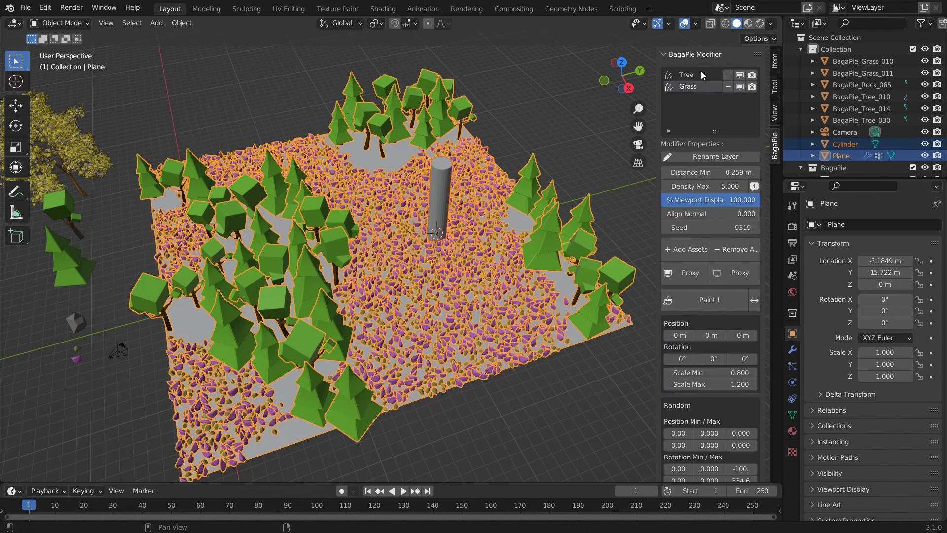
pyautogui.moveTo(435, 204); pyautogui.dragTo(432, 192, button='middle')
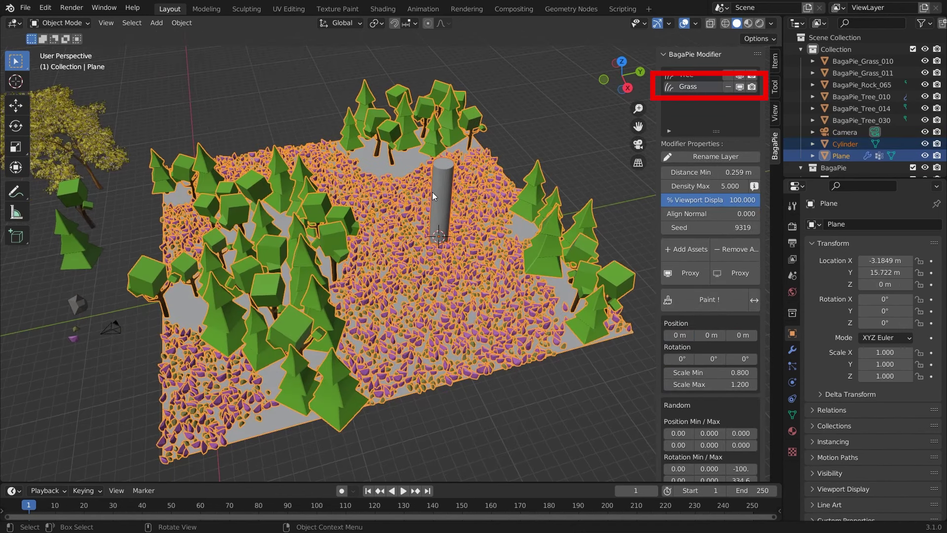
pyautogui.press('j')
pyautogui.click(531, 98)
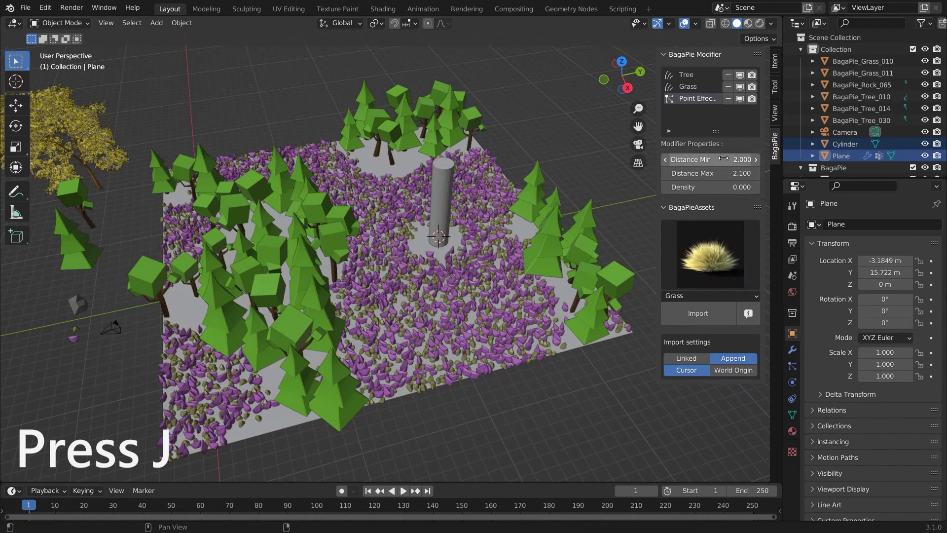
pyautogui.moveTo(710, 173); pyautogui.dragTo(735, 160)
pyautogui.moveTo(710, 160)
pyautogui.mouseDown()
pyautogui.moveTo(720, 170)
pyautogui.moveTo(708, 171)
pyautogui.mouseUp()
# Move the cylinder horizontally, with Z locked, to the grass beside the large tree cluster
pyautogui.click(441, 190)
pyautogui.press('g')
pyautogui.hotkey('shift', 'z')
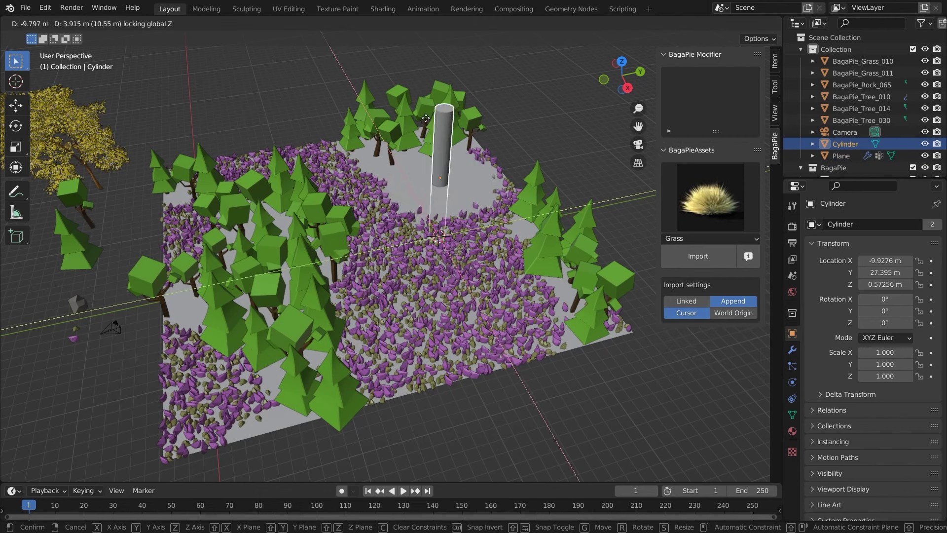
pyautogui.click(337, 197)
# Add a Point Effector from the cylinder to the plane's Tree layer with Distance Min 8.800 and Distance Max 8.900
pyautogui.keyDown('shift'); pyautogui.moveTo(337, 196); pyautogui.dragTo(376, 199, button='middle'); pyautogui.keyUp('shift')
pyautogui.keyDown('shift'); pyautogui.click(486, 199); pyautogui.keyUp('shift')
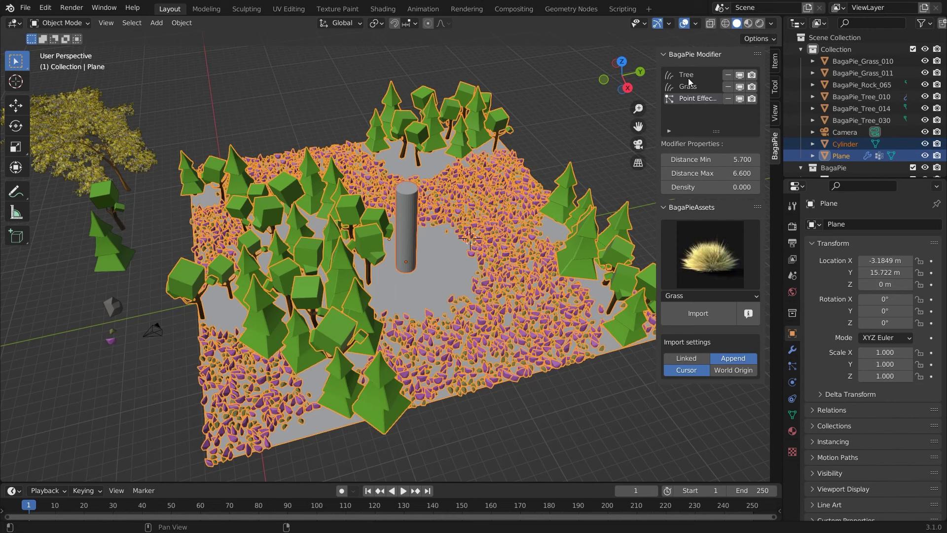
pyautogui.press('j')
pyautogui.click(553, 160)
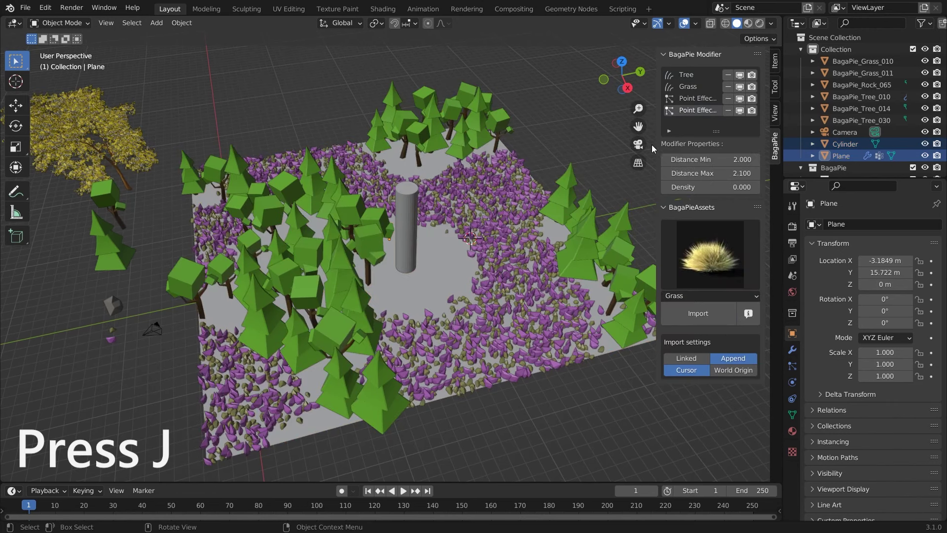
pyautogui.moveTo(710, 160); pyautogui.dragTo(750, 173)
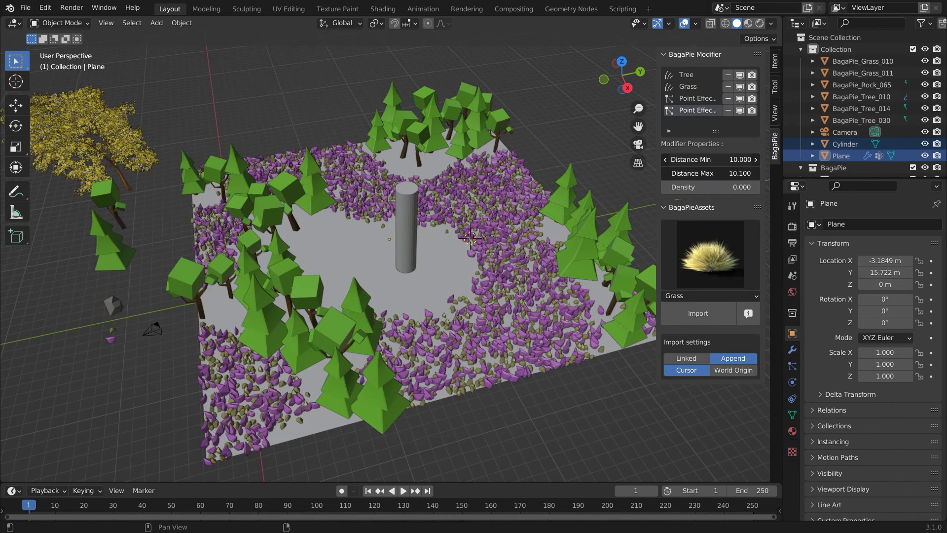
# Move the cylinder horizontally to the tree cluster at the plane's opposite edge, about X -0.1 m, Y 31.5 m
pyautogui.click(405, 227)
pyautogui.press('g')
pyautogui.hotkey('shift', 'z')
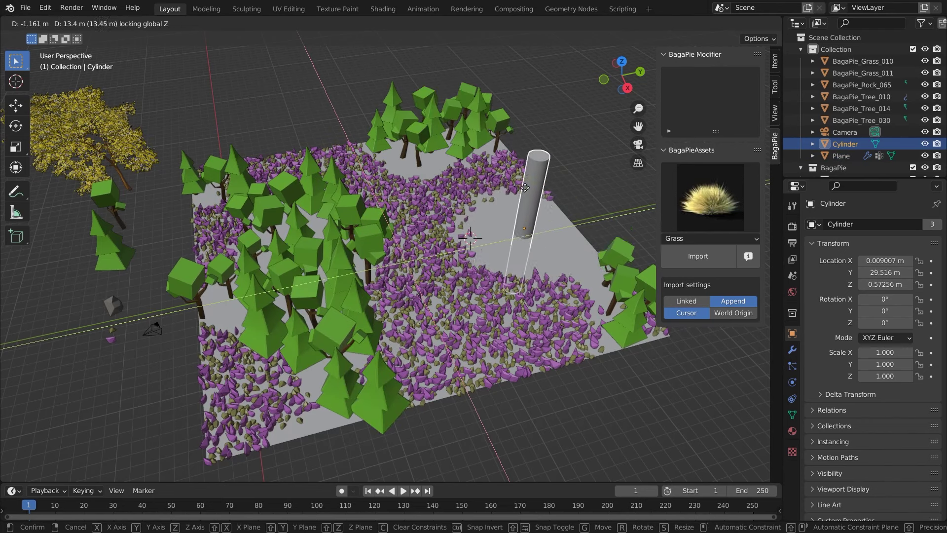
pyautogui.click(527, 185)
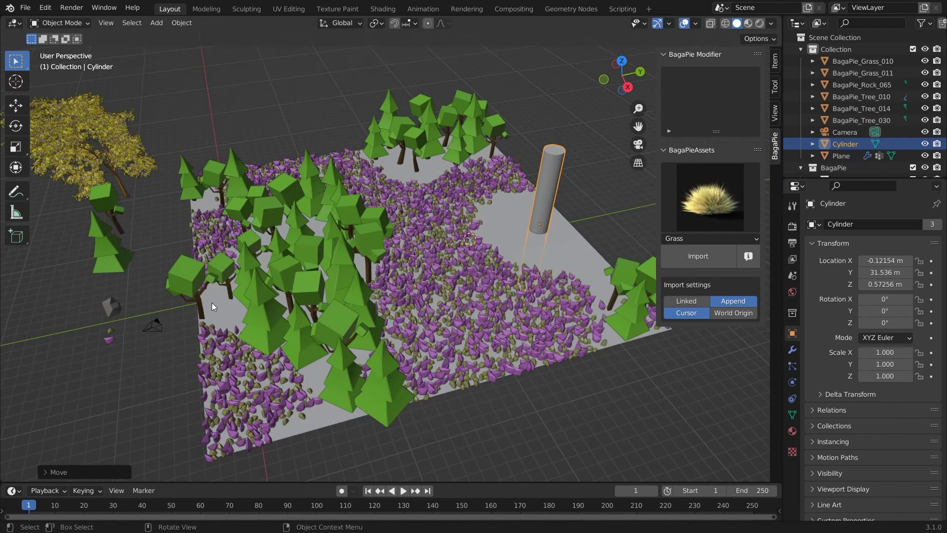
# Add CamCulling from the camera to the plane's Grass layer
pyautogui.click(153, 326)
pyautogui.keyDown('shift'); pyautogui.click(273, 295); pyautogui.keyUp('shift')
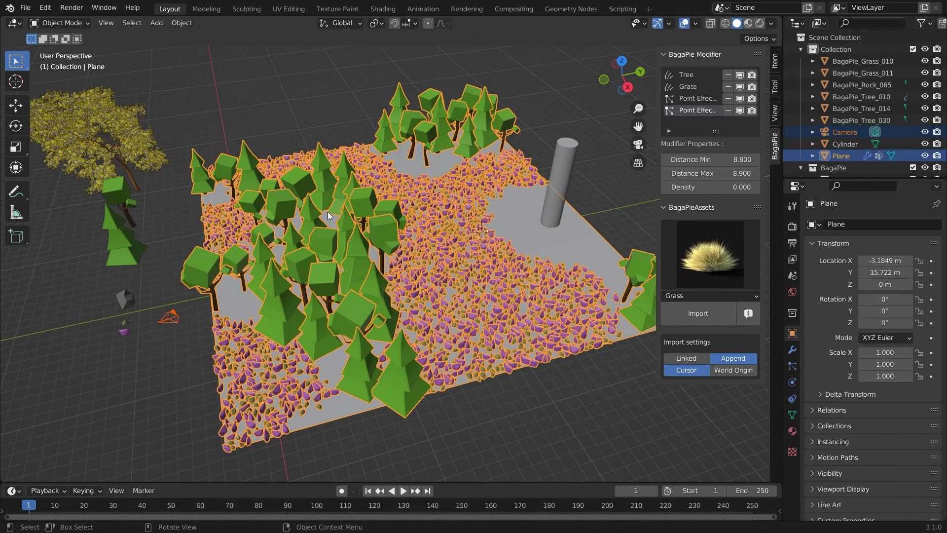
pyautogui.press('j')
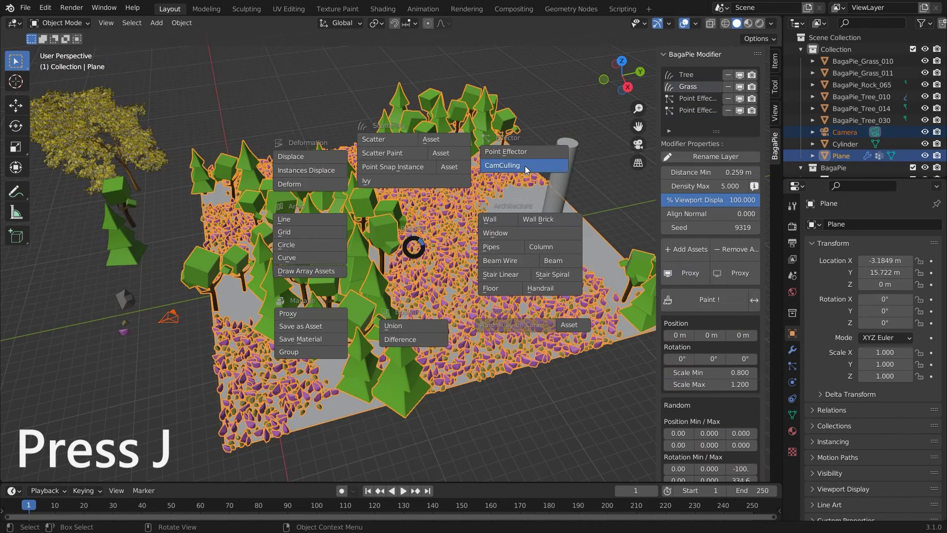
pyautogui.click(527, 169)
# Rotate the camera about the global Z axis to about 28.5°
pyautogui.click(170, 318)
pyautogui.press('r')
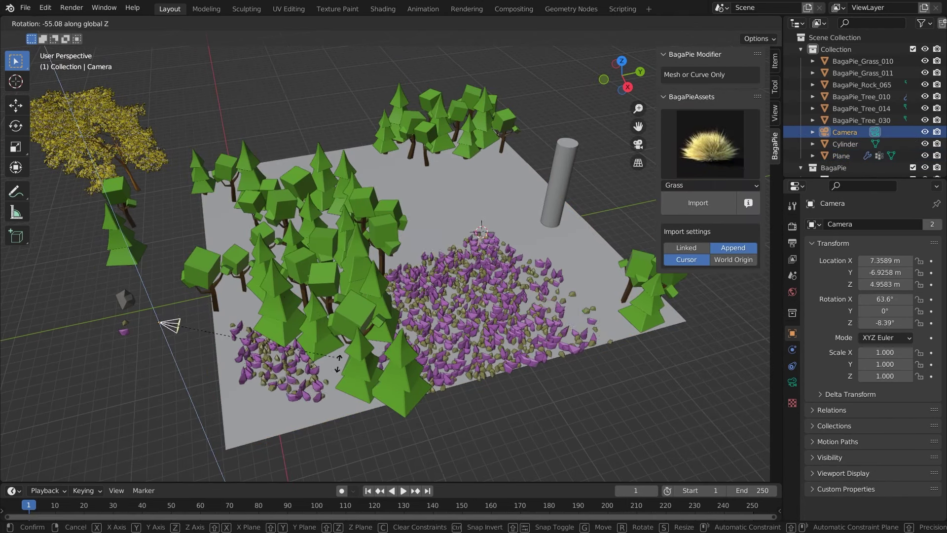
pyautogui.click(274, 283)
# Enable camera culling for the plane's Tree layer
pyautogui.click(282, 323)
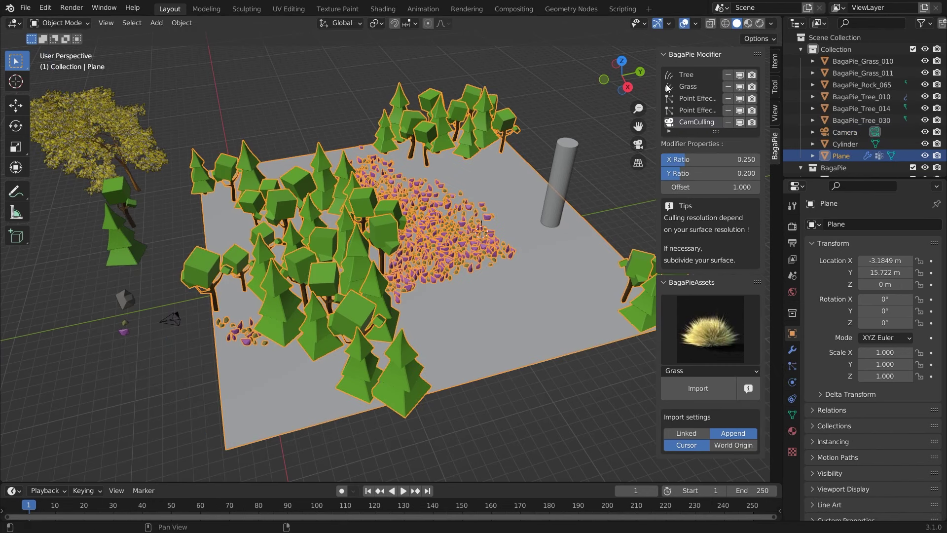
pyautogui.click(690, 75)
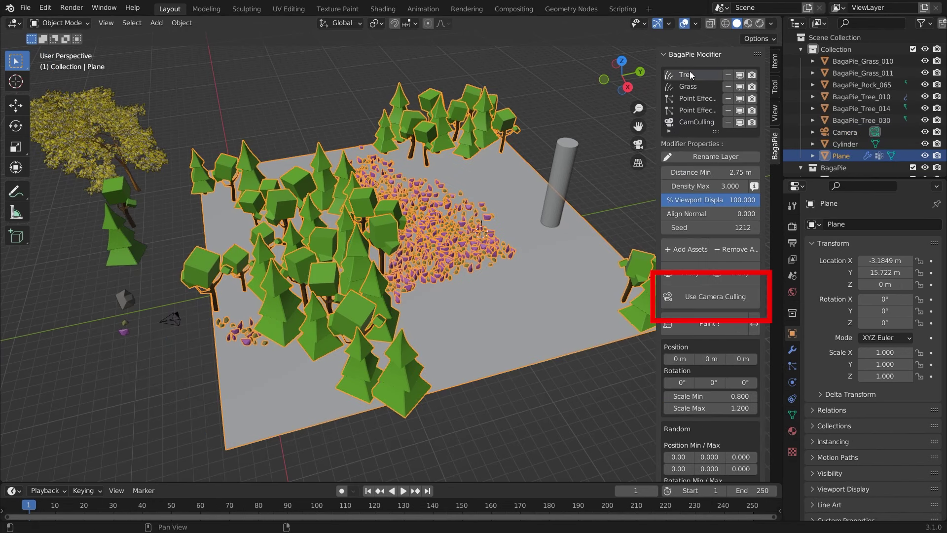
pyautogui.click(715, 296)
# Move the camera horizontally, with Z locked, onto the plane near the trees
pyautogui.click(176, 313)
pyautogui.press('g')
pyautogui.hotkey('shift', 'z')
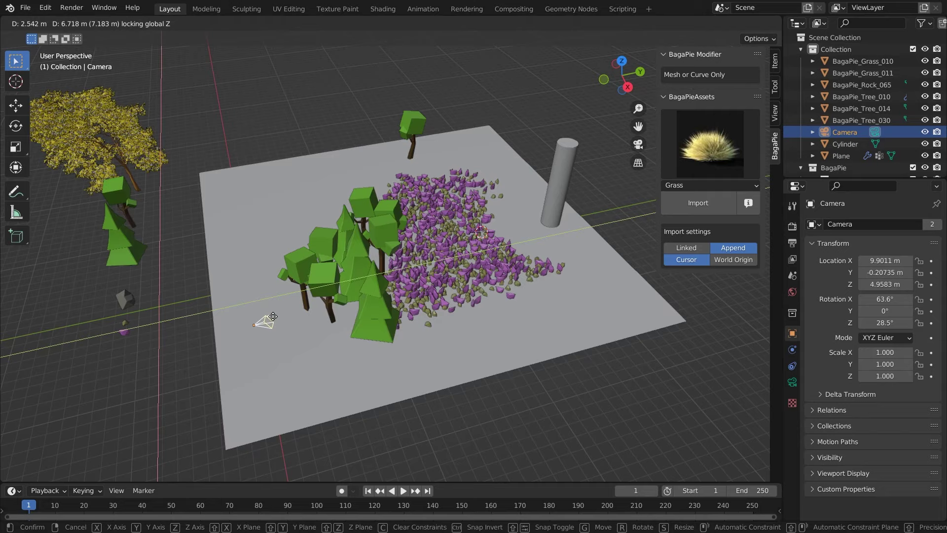
pyautogui.click(280, 310)
# Look through the camera and pull it back along its local Z axis to about X 12.9 m, Y -11.5 m, Z 16.6 m
pyautogui.moveTo(279, 310); pyautogui.dragTo(303, 254, button='middle')
pyautogui.press('KP_0')
pyautogui.press('g')
pyautogui.press('z')
pyautogui.press('z')
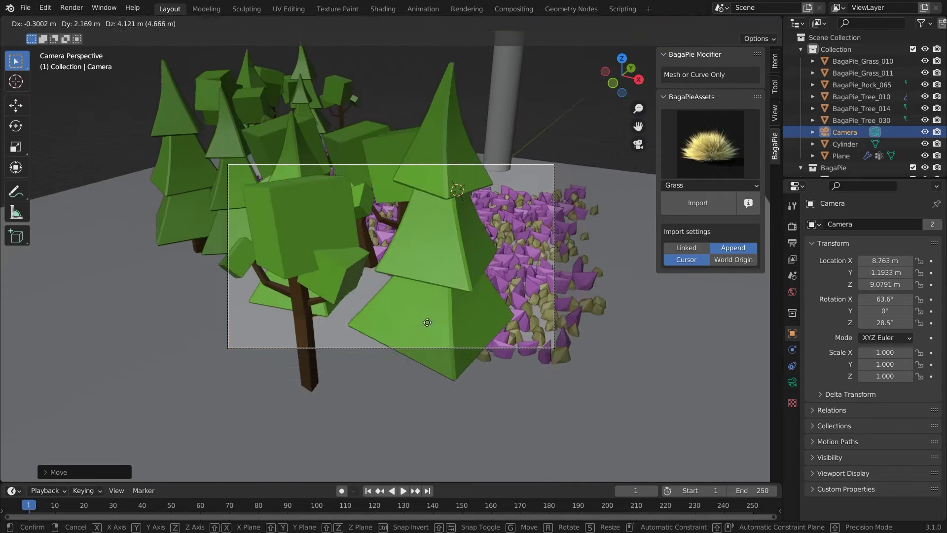
pyautogui.click(441, 396)
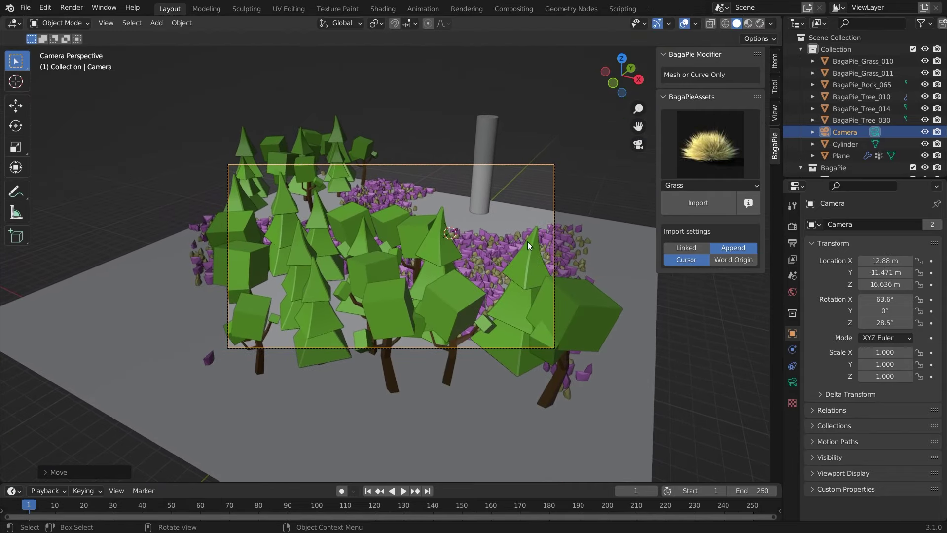
# Try out other X Ratio, Y Ratio and Offset values on the plane's CamCulling layer
pyautogui.click(535, 217)
pyautogui.click(569, 99)
pyautogui.click(691, 123)
pyautogui.moveTo(718, 161); pyautogui.dragTo(716, 187)
pyautogui.rightClick(670, 173)
pyautogui.rightClick(717, 188)
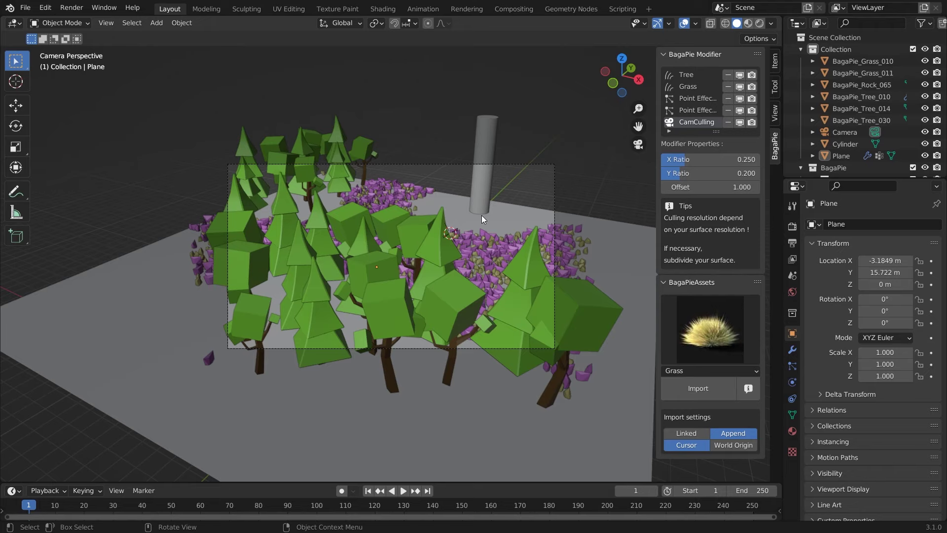
# Remove the camera culling, both point effectors, Grass and Tree layers from the plane's BagaPie modifier list
pyautogui.scroll(-5, 459, 223)
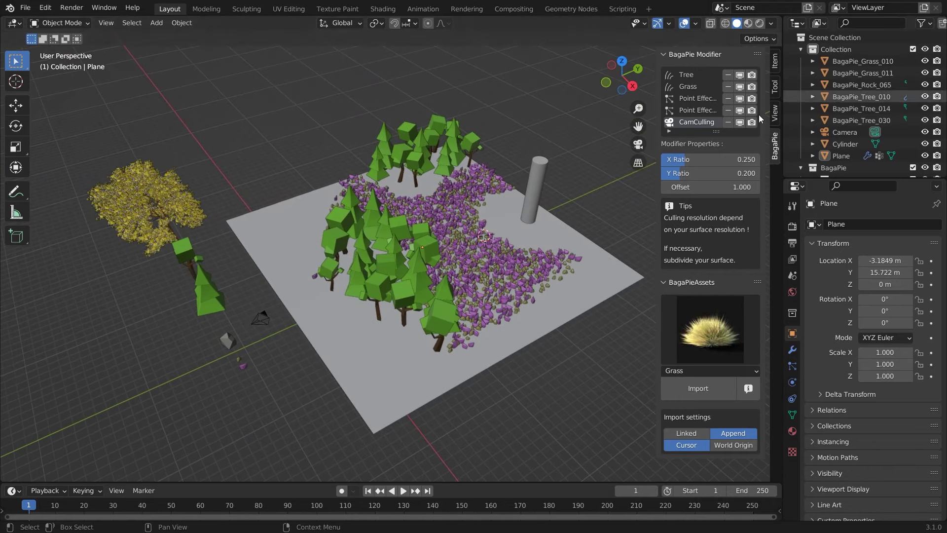
pyautogui.click(728, 122)
pyautogui.click(728, 100)
pyautogui.click(728, 88)
pyautogui.click(728, 77)
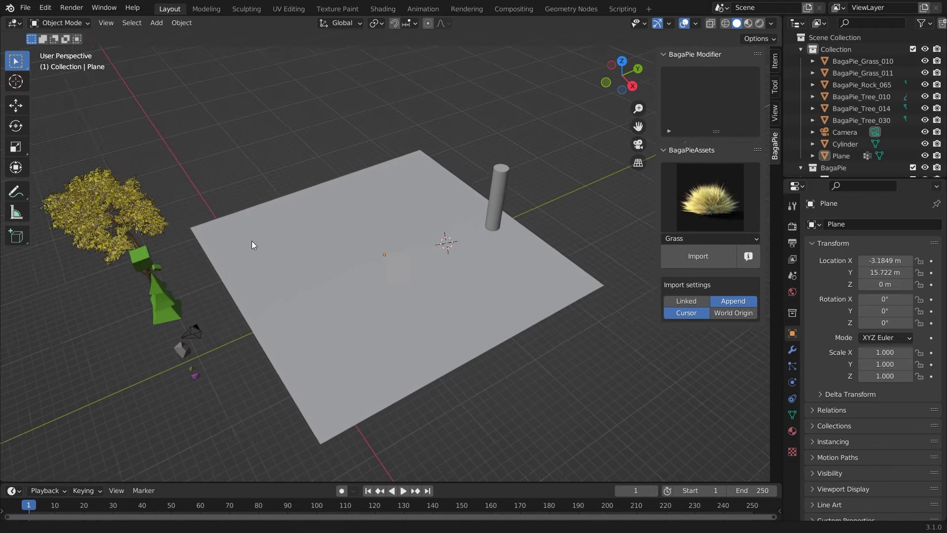
# Delete the cylinder standing on the plane
pyautogui.click(485, 173)
pyautogui.press('x')
pyautogui.click(485, 172)
# Enlarge the plane and move it horizontally, with Z locked, clear of the source assets to about X -0.8 m, Y 44.8 m
pyautogui.scroll(-2, 434, 191)
pyautogui.click(391, 205)
pyautogui.press('g')
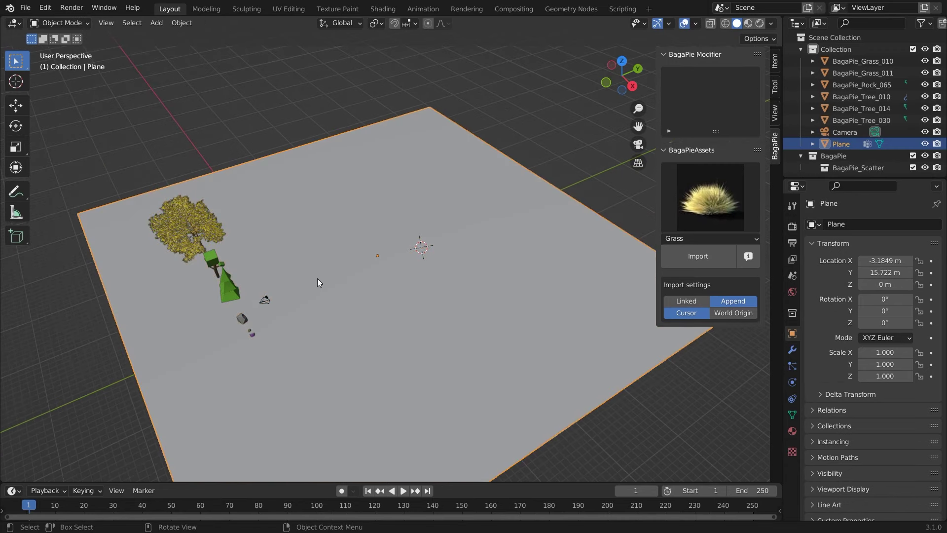
pyautogui.hotkey('shift', 'z')
pyautogui.click(486, 229)
# Scatter BagaPie_Tree_030 on the plane with Use Proxy enabled and Displayed Instances set to 30%
pyautogui.click(140, 253)
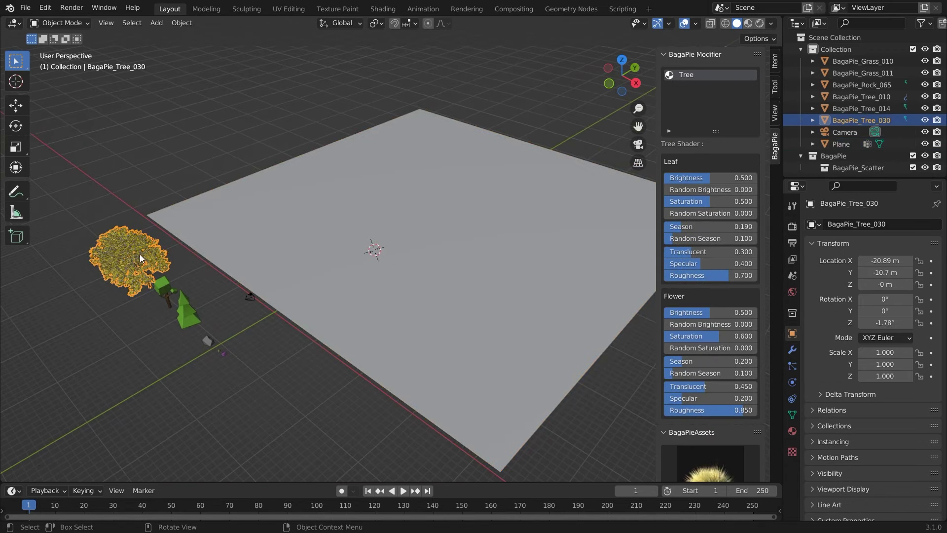
pyautogui.keyDown('shift'); pyautogui.click(368, 230); pyautogui.keyUp('shift')
pyautogui.press('j')
pyautogui.click(365, 126)
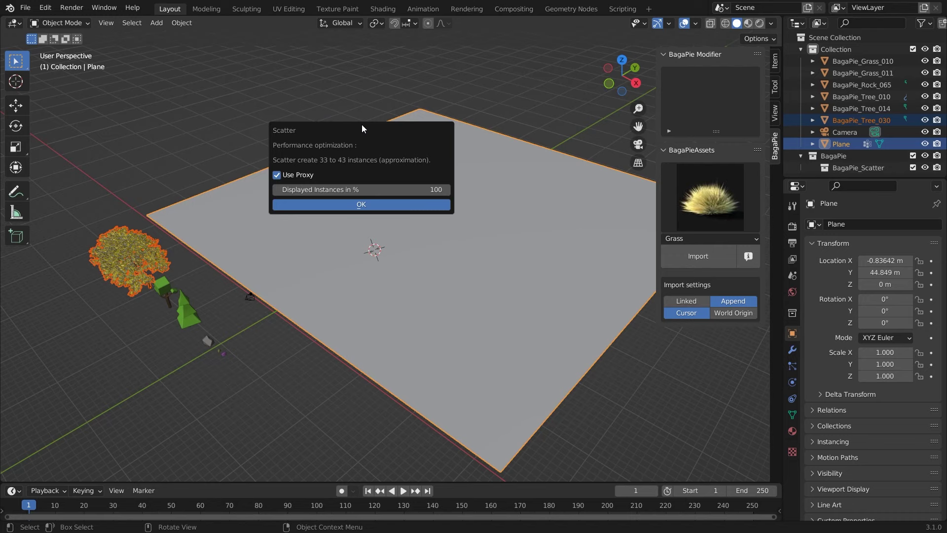
pyautogui.moveTo(362, 124); pyautogui.dragTo(405, 174)
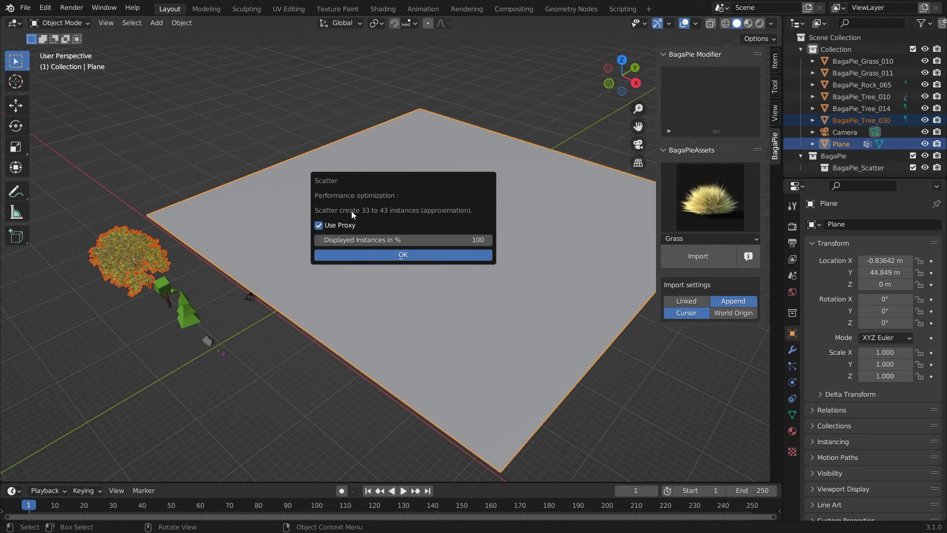
pyautogui.click(416, 239)
pyautogui.write('30')
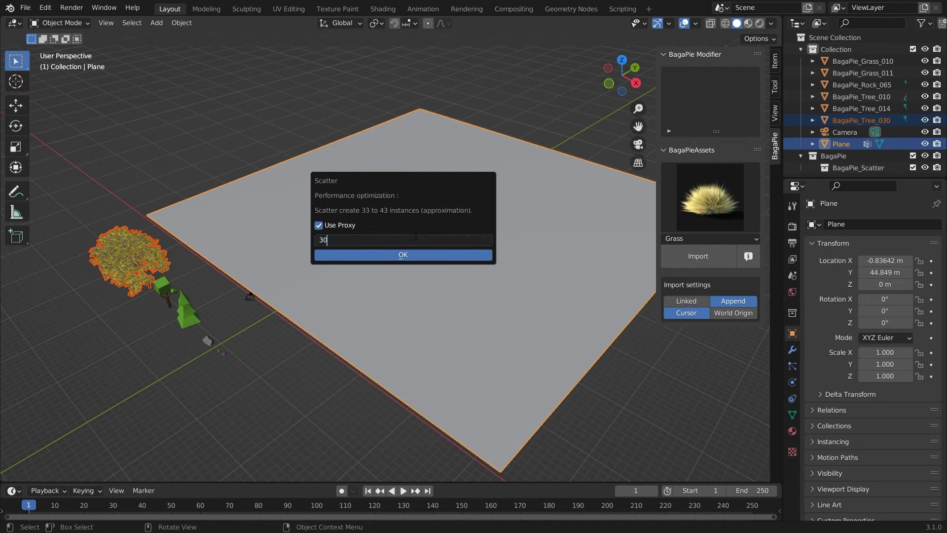
pyautogui.press('Return')
pyautogui.click(414, 253)
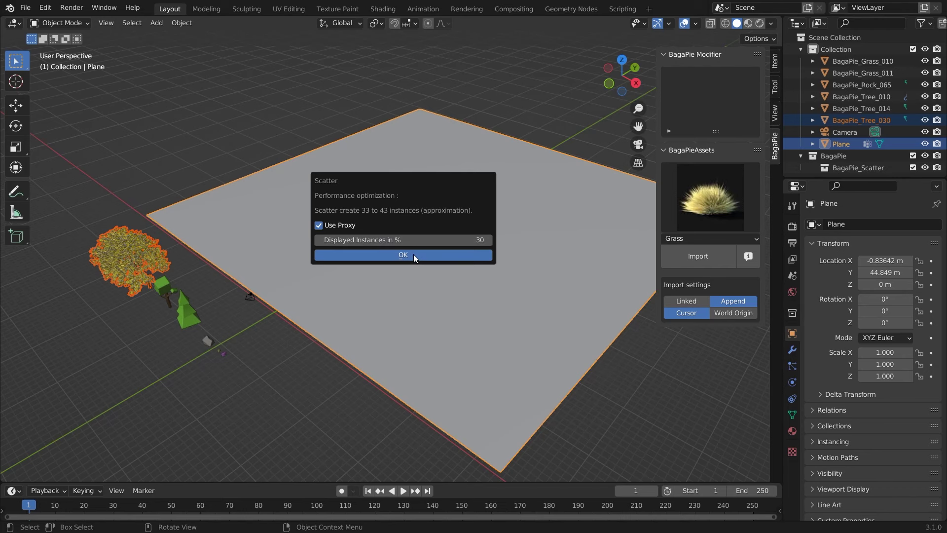
pyautogui.moveTo(442, 259); pyautogui.dragTo(436, 153, button='middle')
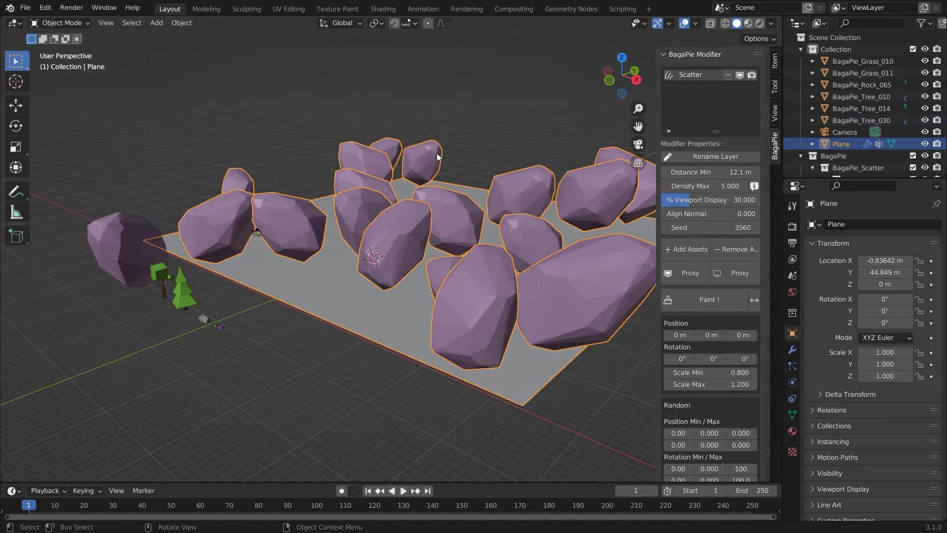
pyautogui.click(693, 275)
pyautogui.click(694, 275)
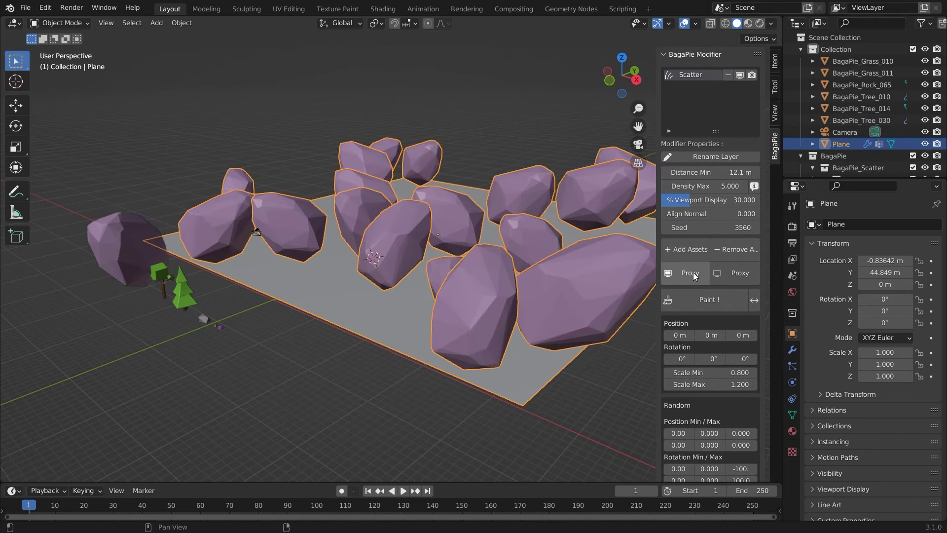
# Review the BagaPie Modifier add-on's scattering preferences, save the preferences and close their window
pyautogui.click(45, 7)
pyautogui.click(79, 173)
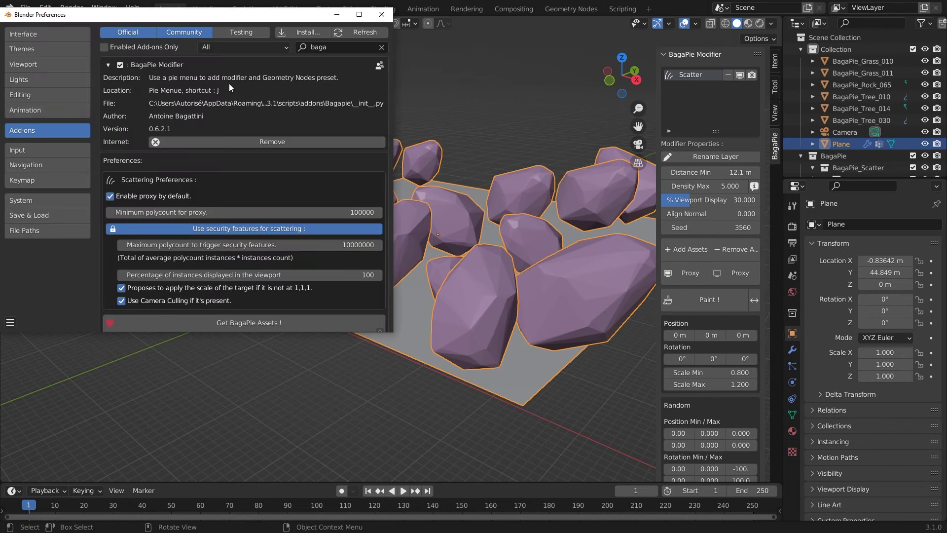
pyautogui.scroll(-3, 229, 84)
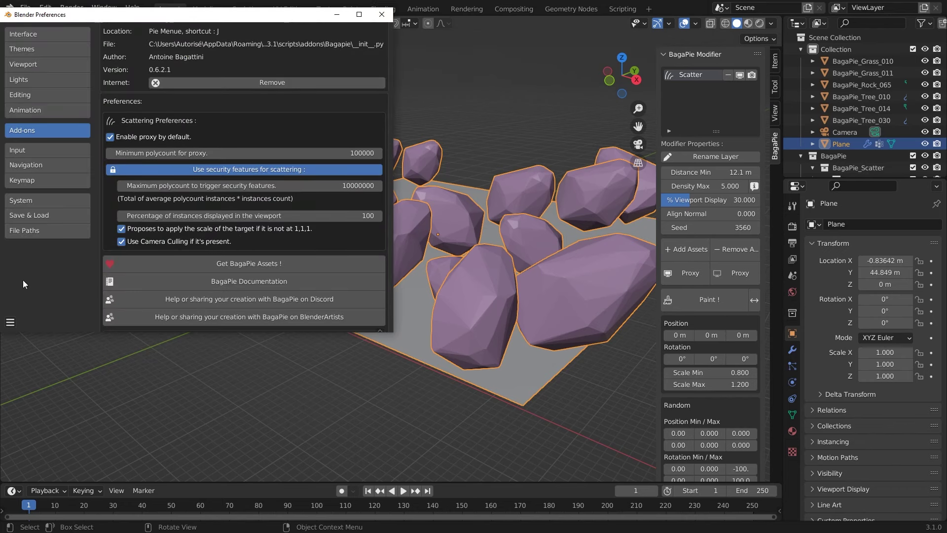
pyautogui.click(9, 322)
pyautogui.click(38, 291)
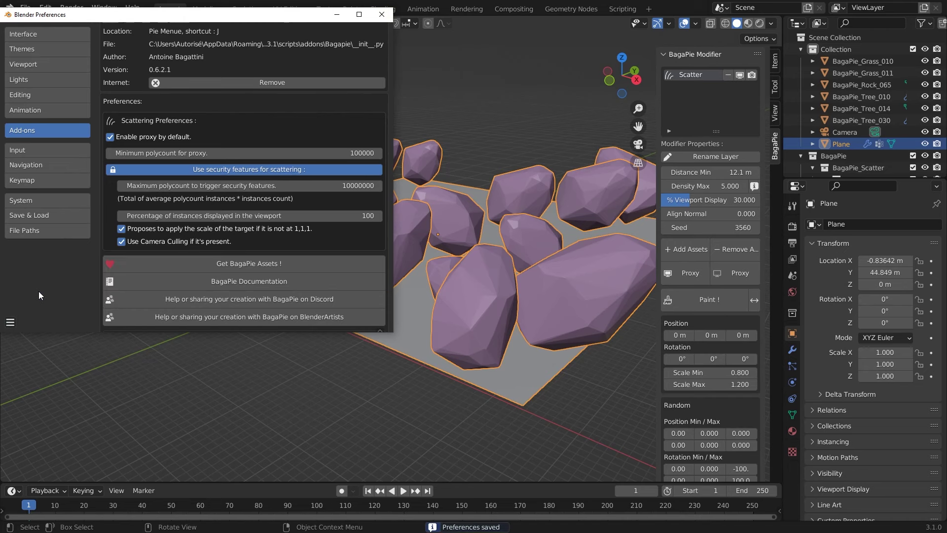
pyautogui.click(381, 15)
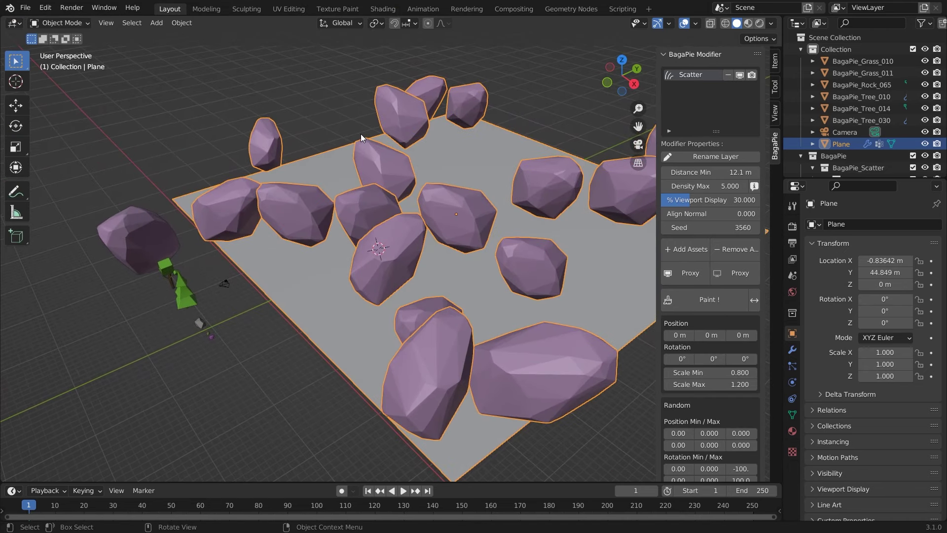
# Show the plane's modifier stack and check the available actions for its BagaPie_Scatter modifier without applying any
pyautogui.moveTo(360, 135); pyautogui.dragTo(370, 125, button='middle')
pyautogui.moveTo(813, 178); pyautogui.dragTo(813, 214)
pyautogui.click(792, 465)
pyautogui.click(906, 278)
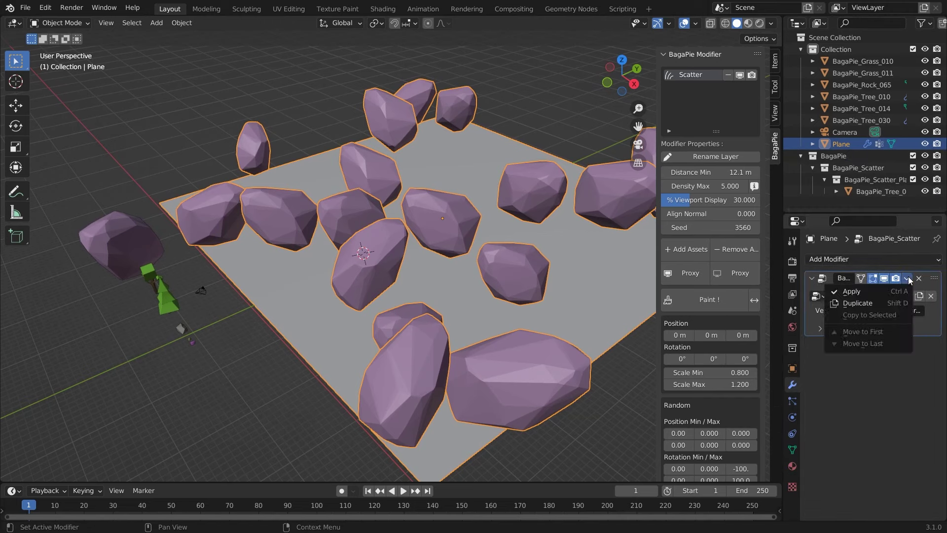
pyautogui.moveTo(520, 99); pyautogui.dragTo(530, 96, button='middle')
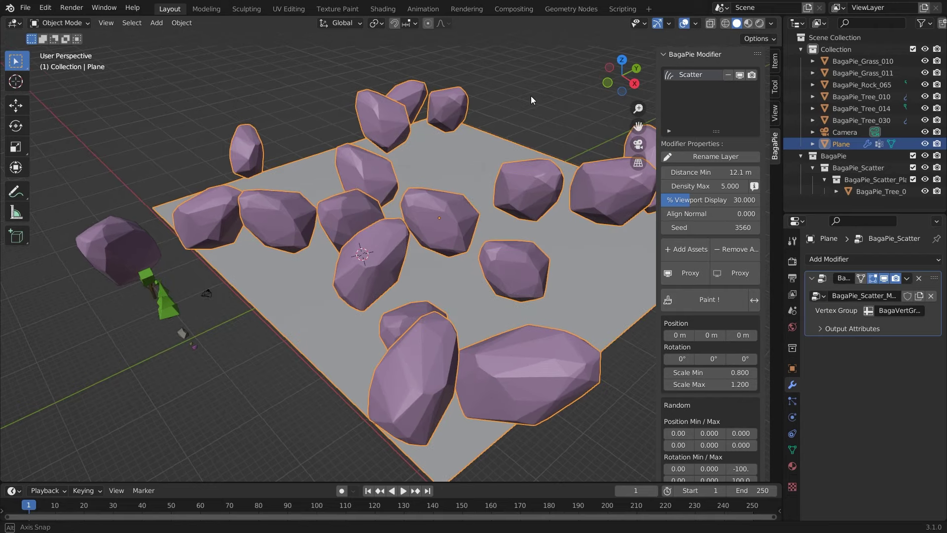